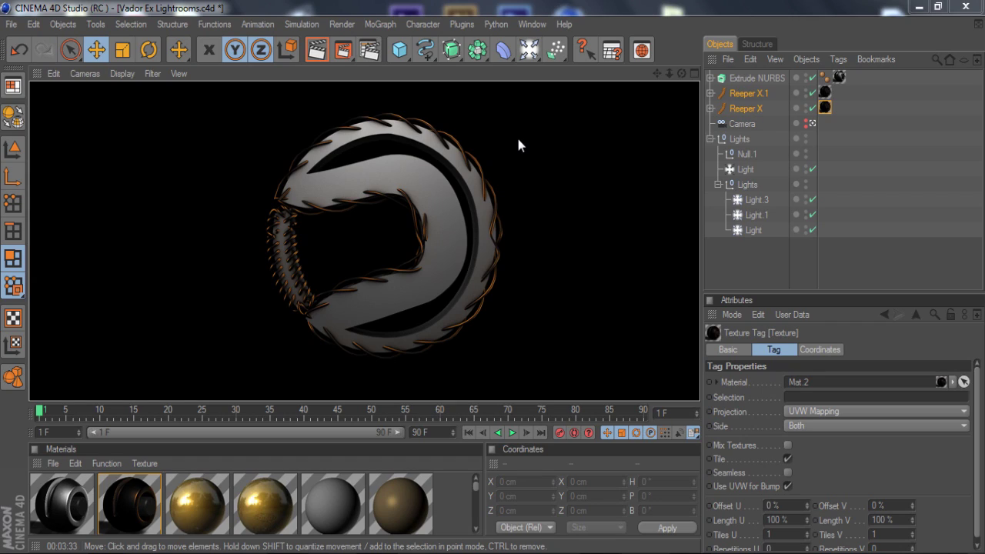
Step: Delete the Extrude NURBS logo and both Reeper rope objects from the scene
click(758, 78)
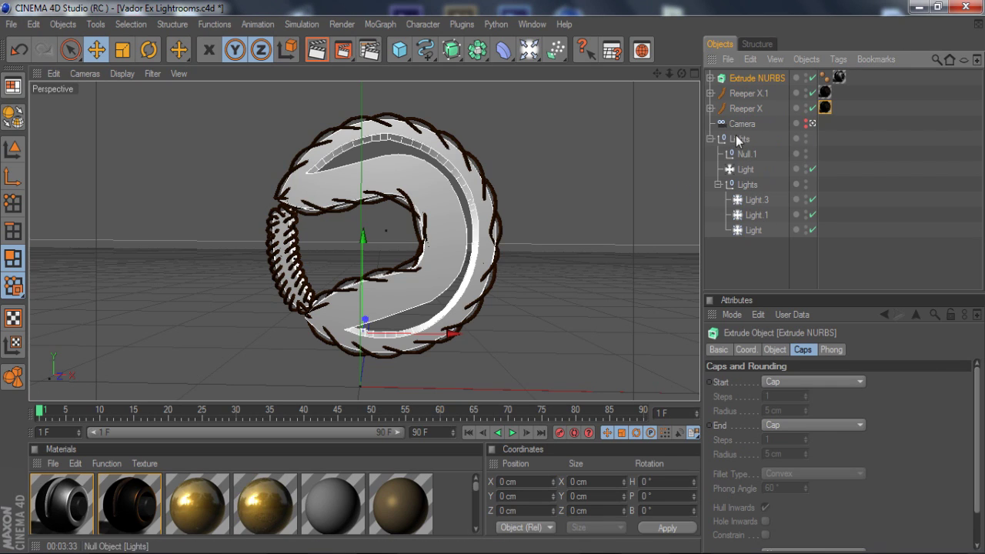
shift+click(744, 109)
key(Delete)
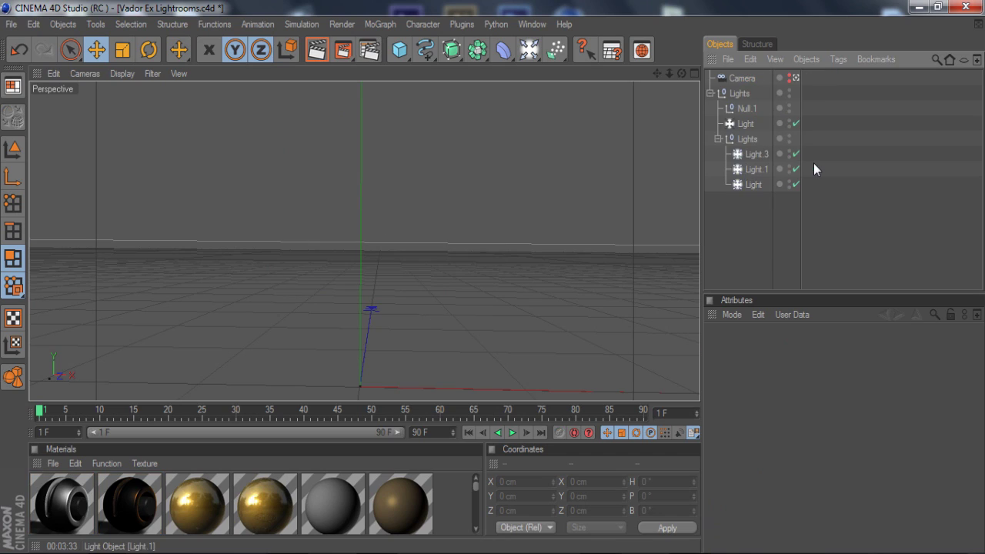
click(711, 93)
click(740, 78)
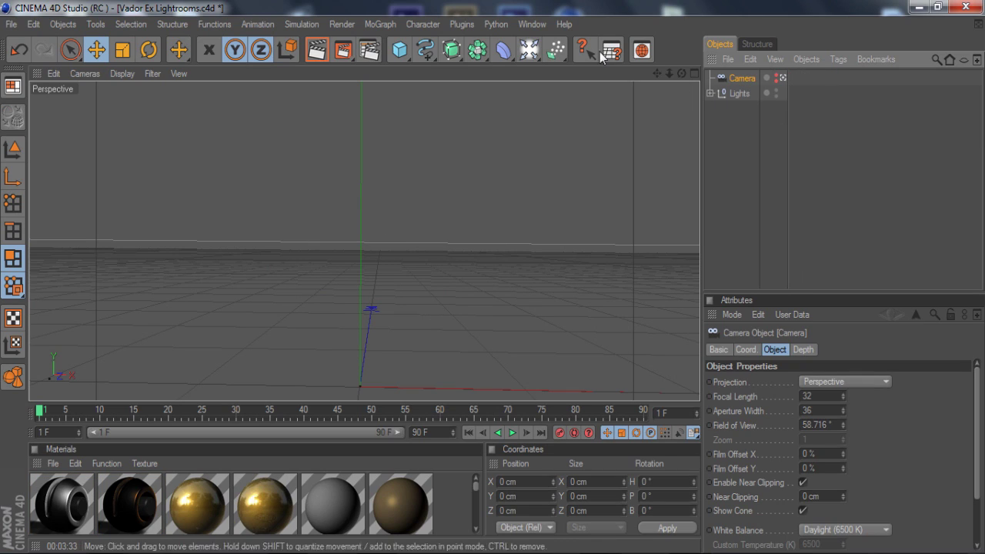
Step: Merge the 2dare Illustrator file into the scene with the default import settings
click(729, 60)
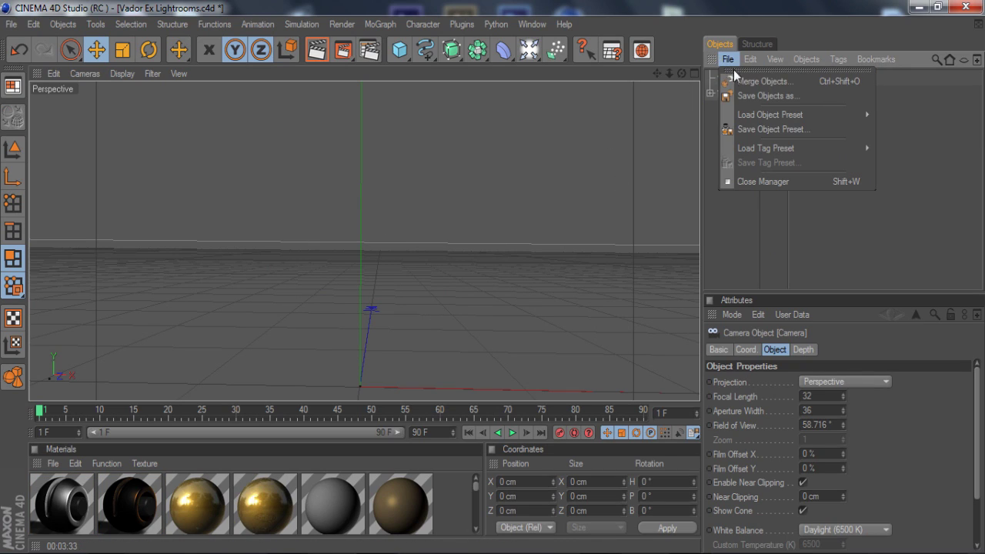
click(758, 75)
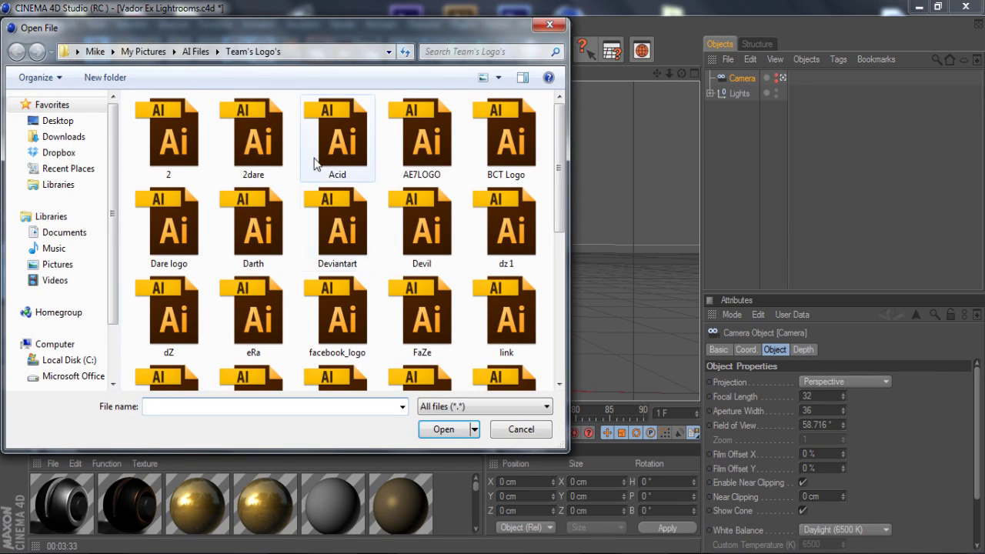
double_click(255, 147)
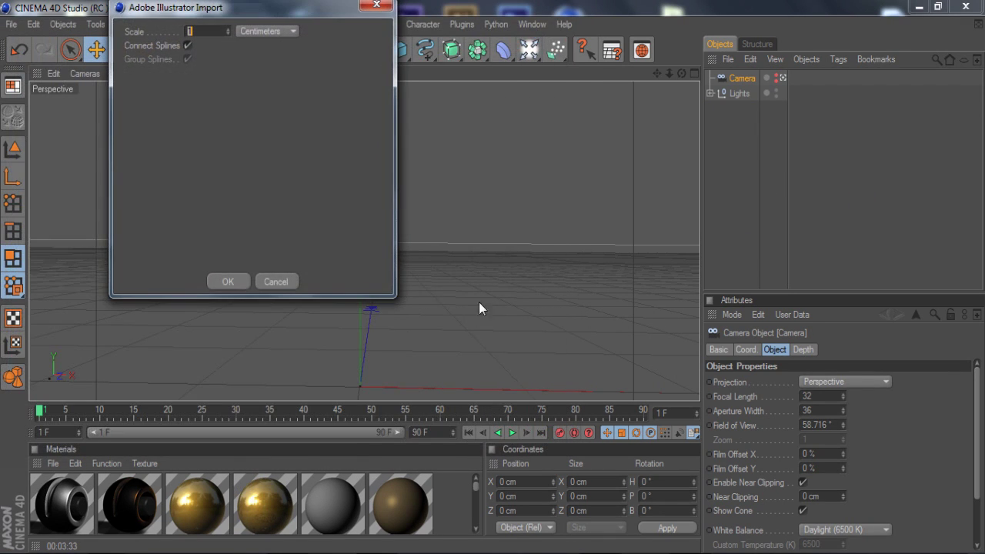
click(245, 282)
Step: Move the 2dare outline left and down, then scale it down over the grid
drag(516, 211, 421, 212)
drag(323, 148, 331, 177)
scroll(376, 160, down, 3)
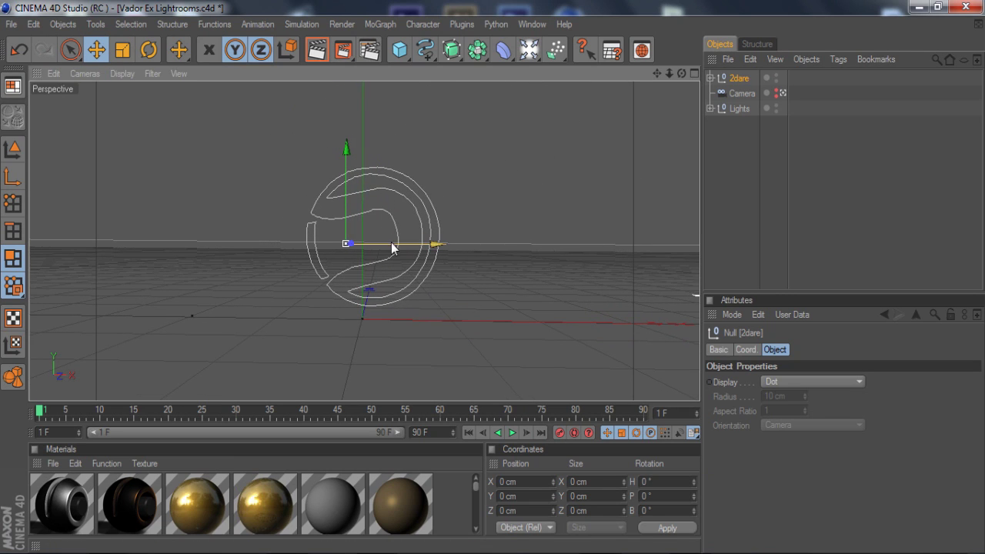
drag(391, 247, 395, 248)
key(t)
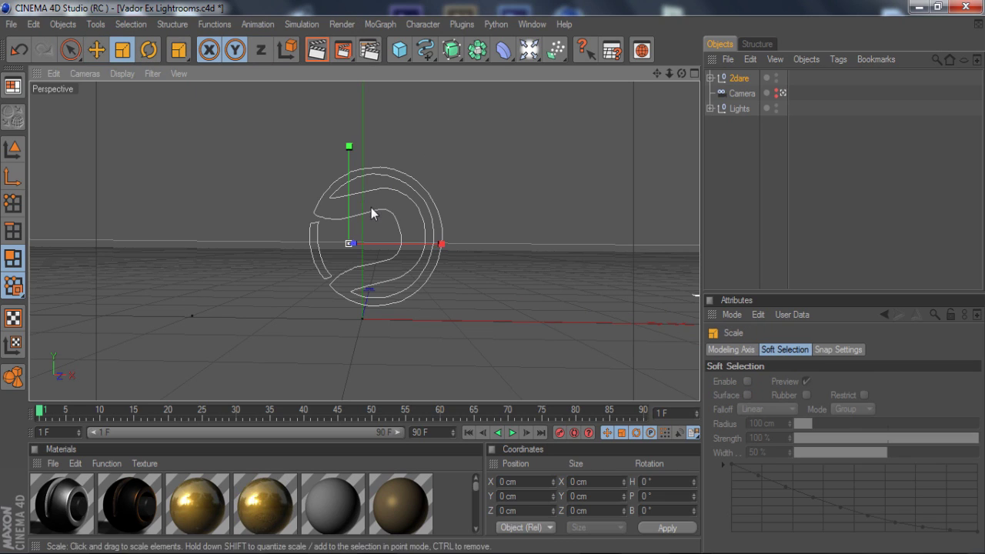
drag(362, 254, 343, 266)
click(96, 50)
scroll(395, 236, up, 3)
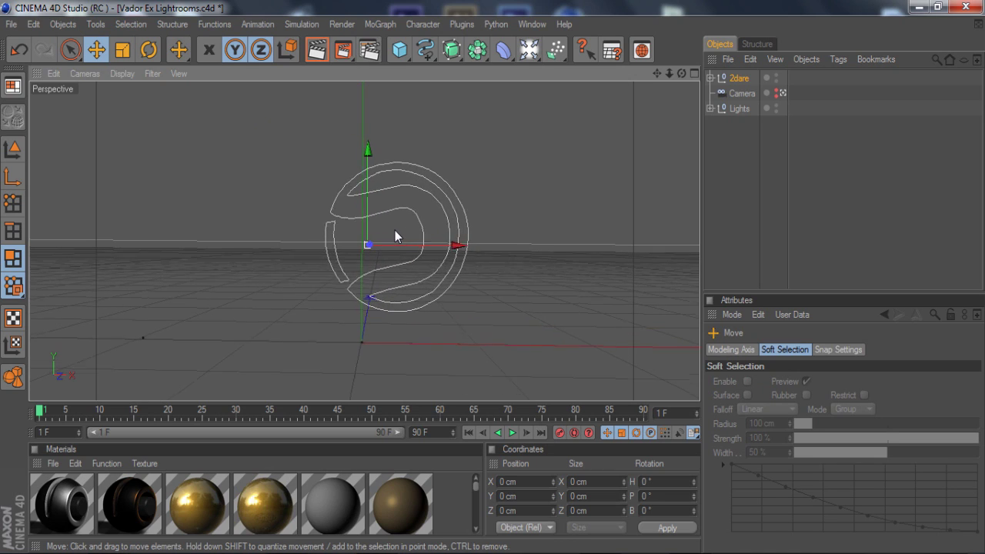
scroll(394, 230, up, 2)
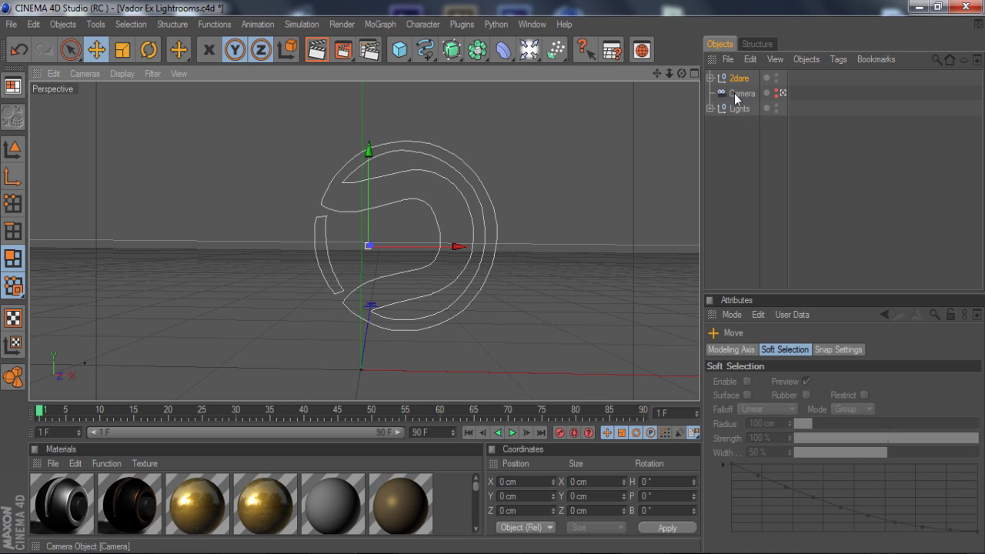
Step: Move Path 1 and Path 2 out of the 2dare group and delete the empty group
click(711, 79)
click(740, 94)
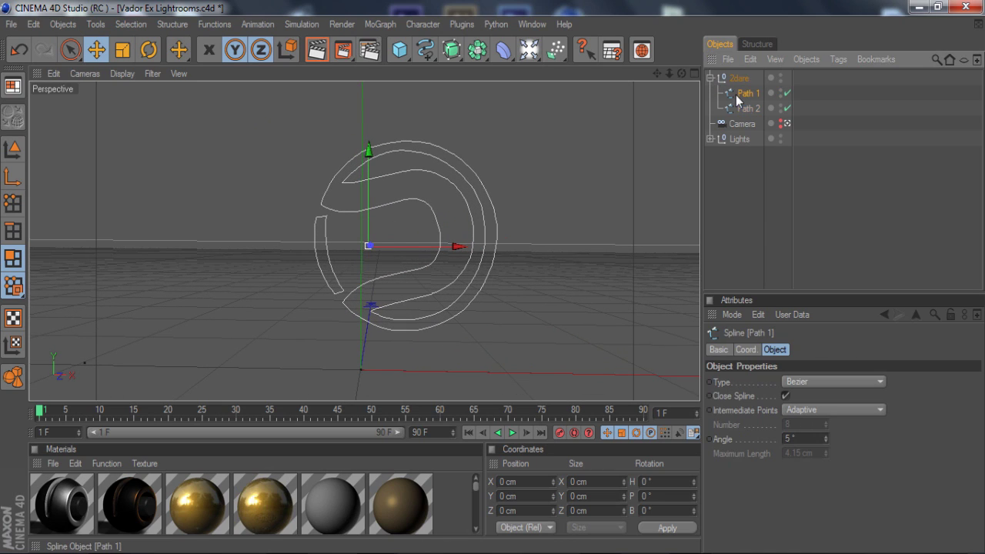
shift+click(746, 108)
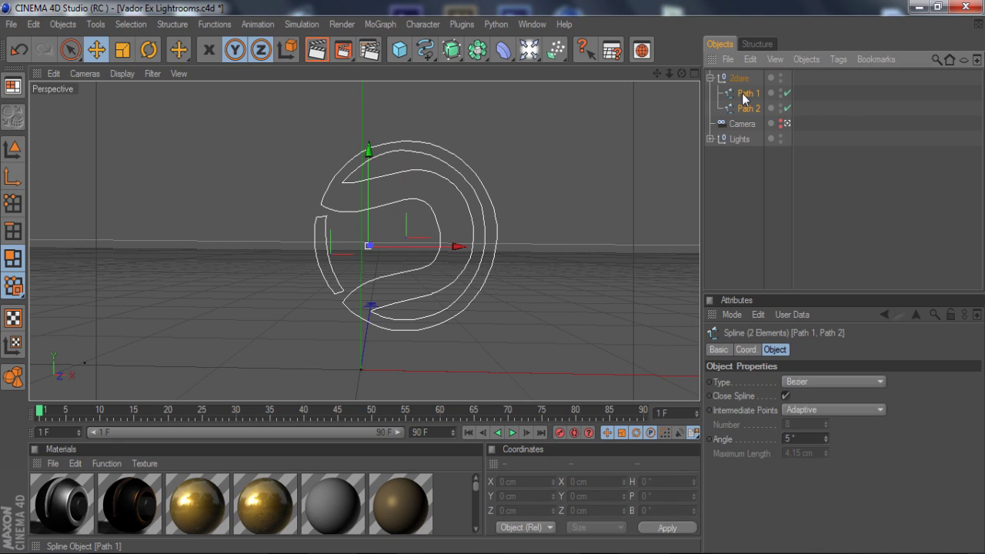
mouse_move(744, 94)
mouse_down()
mouse_move(739, 68)
mouse_move(745, 78)
mouse_up()
click(743, 107)
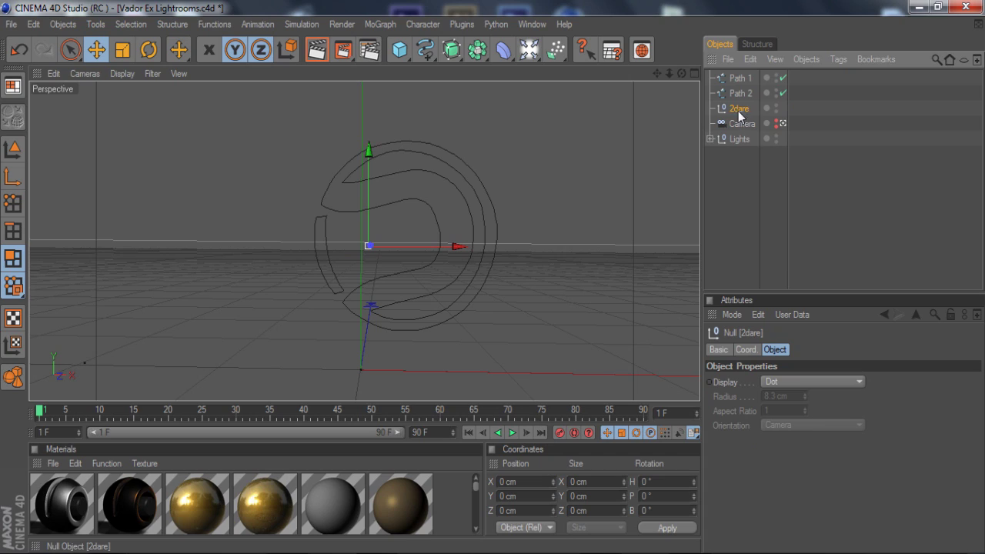
key(Delete)
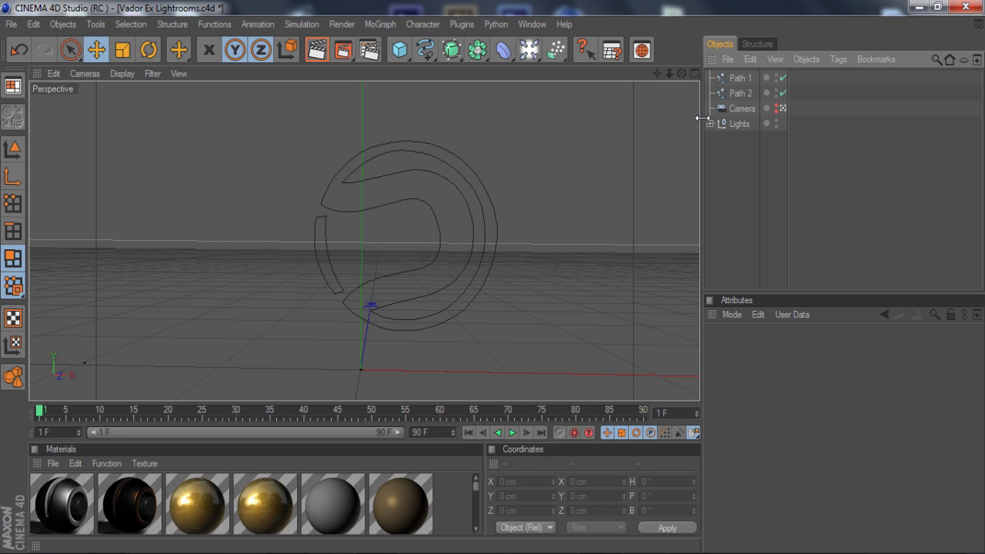
Step: Copy Path 1 and Path 2 and convert the copies into a single spline, Path 1.2
click(742, 77)
shift+click(741, 93)
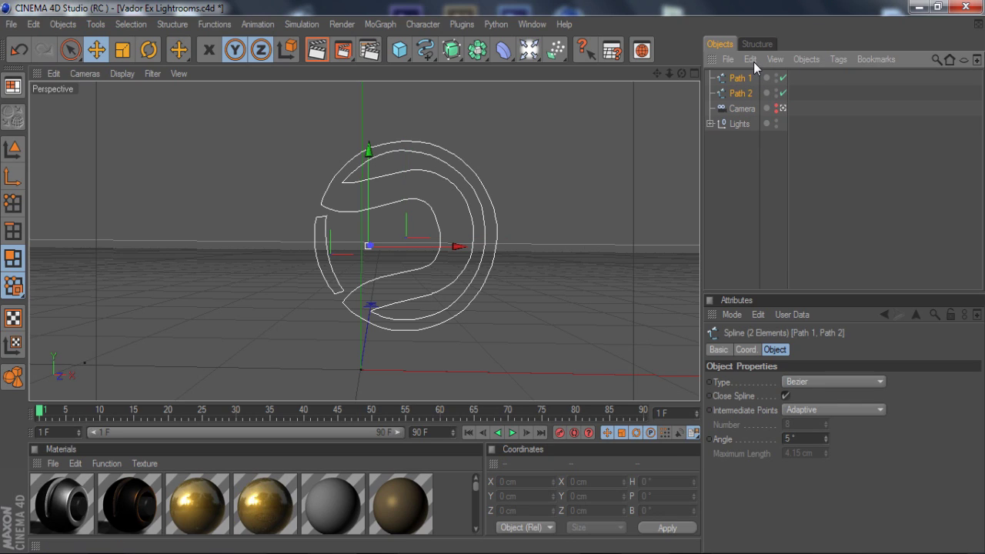
right_click(727, 87)
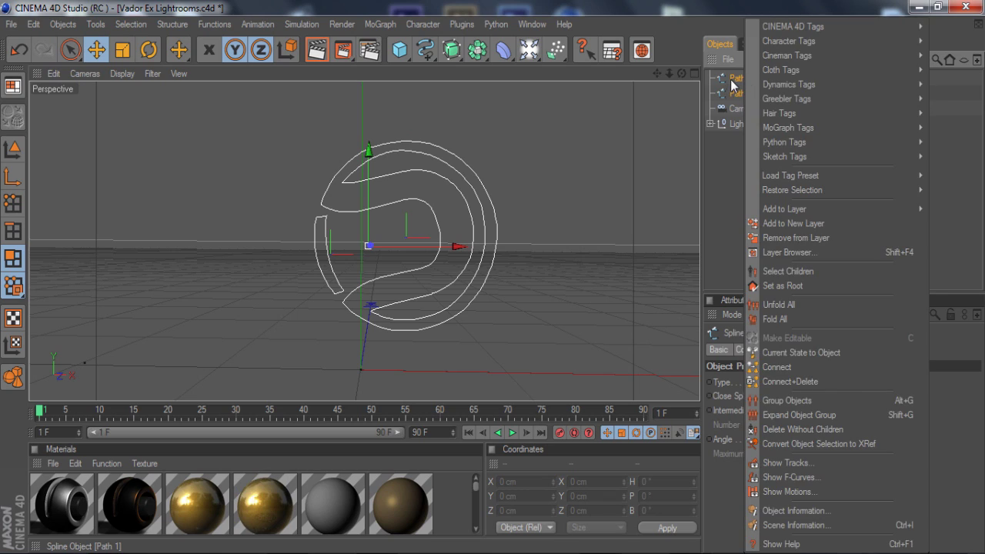
key(Escape)
key(ctrl+c)
key(ctrl+v)
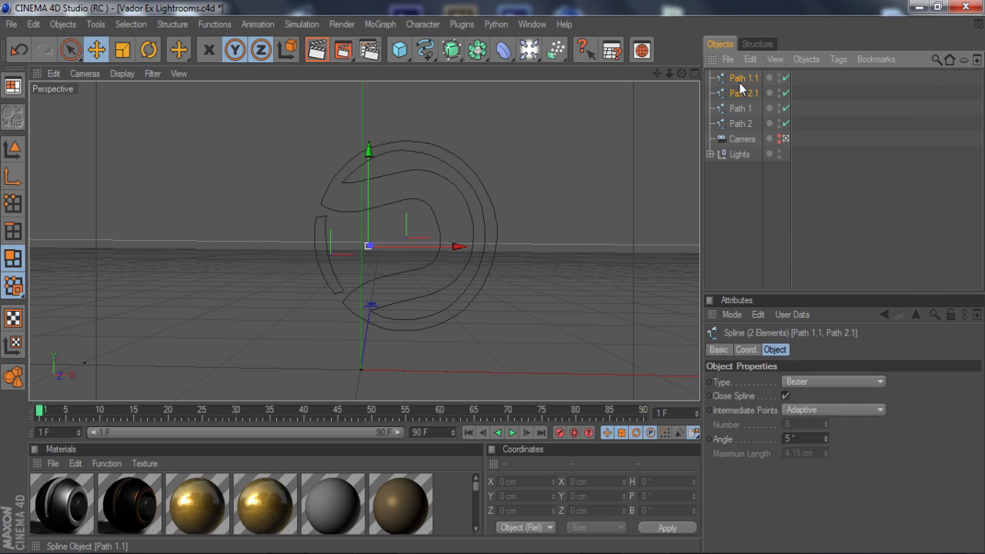
right_click(737, 93)
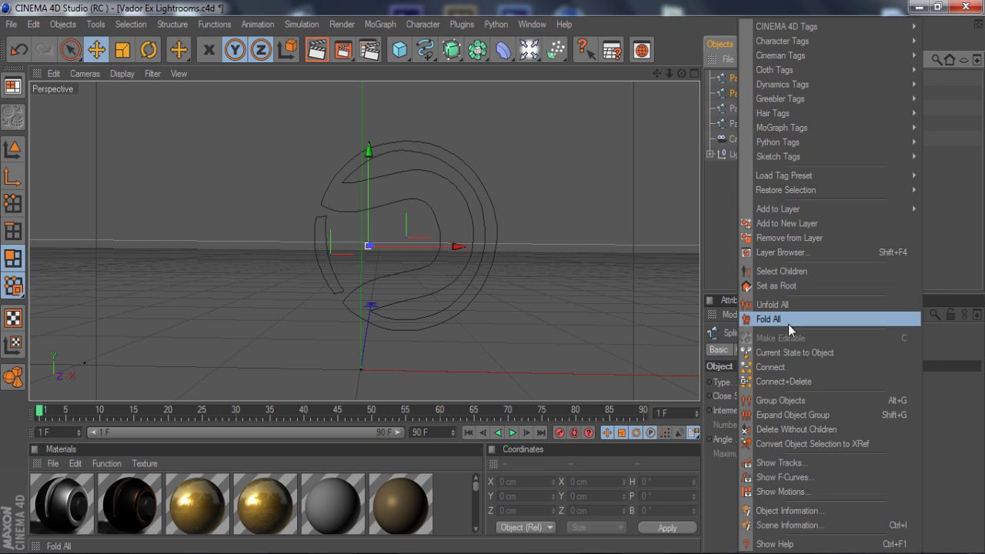
click(797, 354)
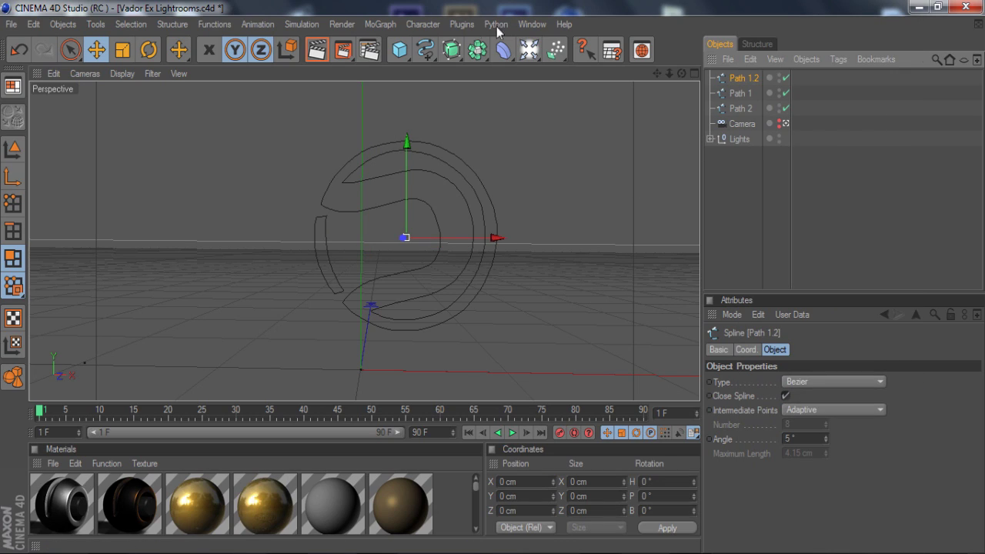
Step: Extrude Path 1.2 into a solid logo by placing it inside an Extrude NURBS
drag(452, 50, 603, 66)
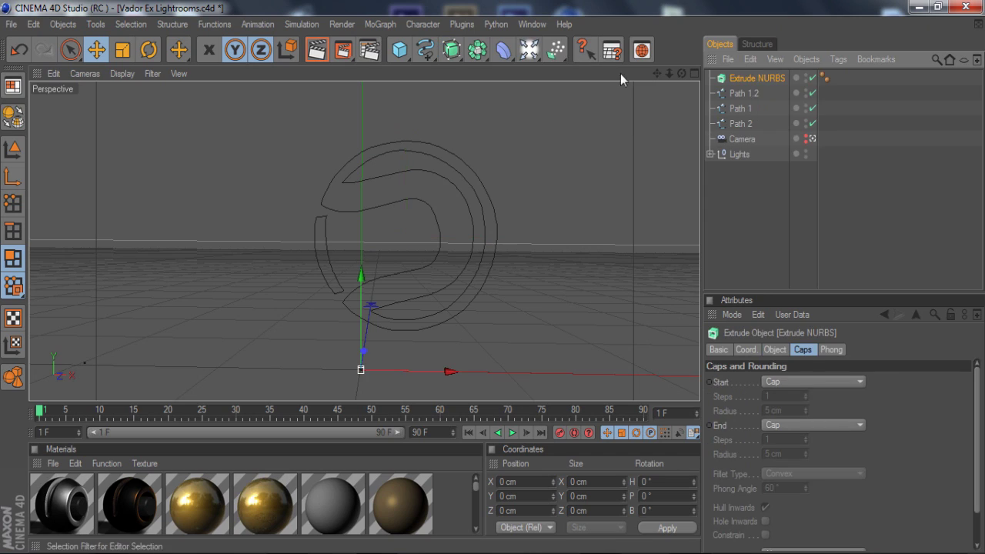
drag(743, 94, 743, 79)
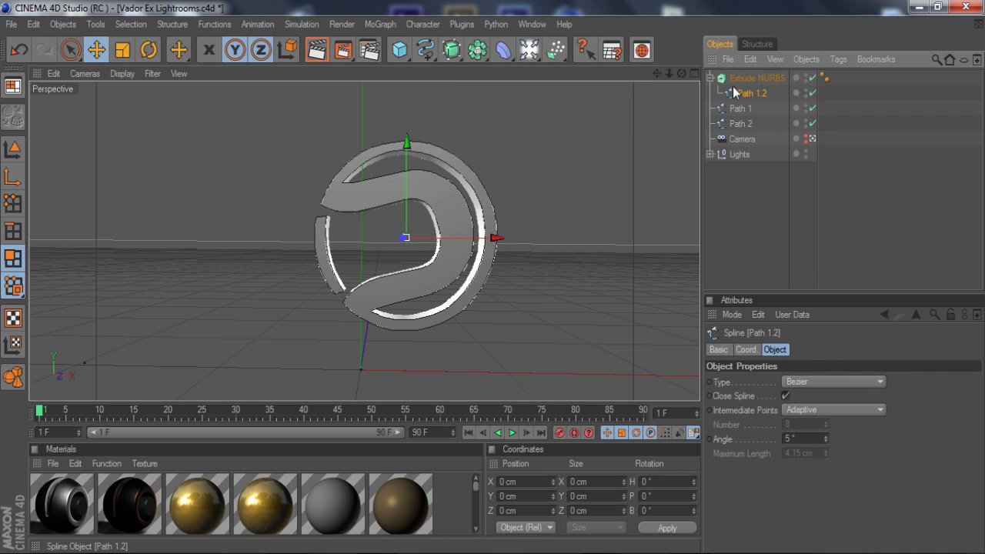
click(709, 79)
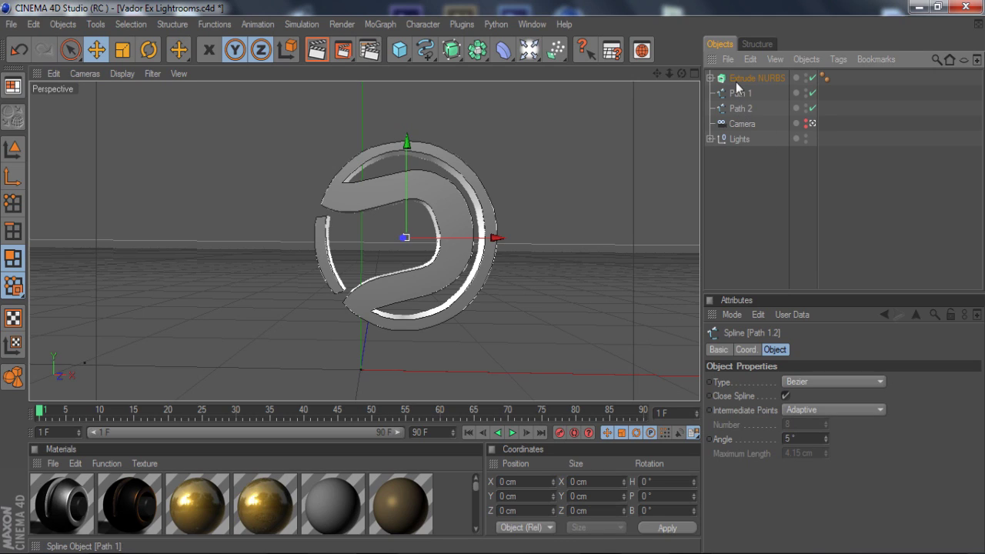
Step: Add two Reeper X rope objects, each holding one of Path 1 and Path 2
click(463, 25)
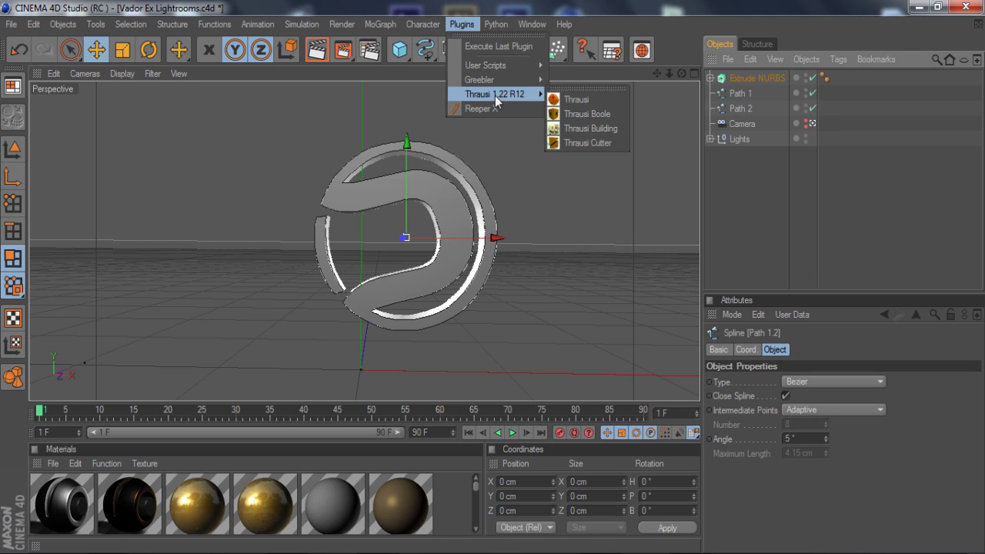
click(491, 109)
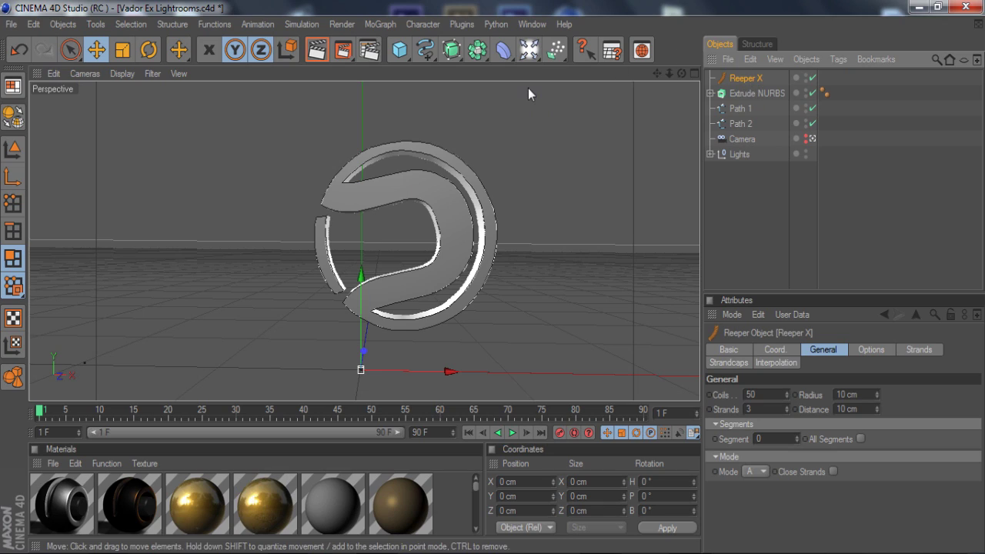
key(ctrl+v)
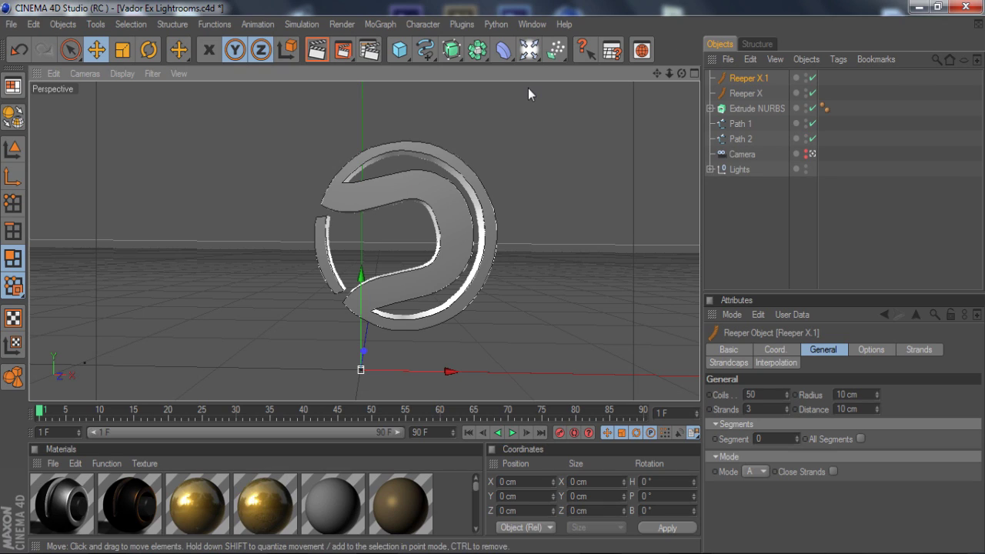
shift+click(750, 93)
mouse_move(750, 94)
mouse_down()
mouse_move(751, 127)
mouse_move(747, 94)
mouse_up()
key(ctrl+z)
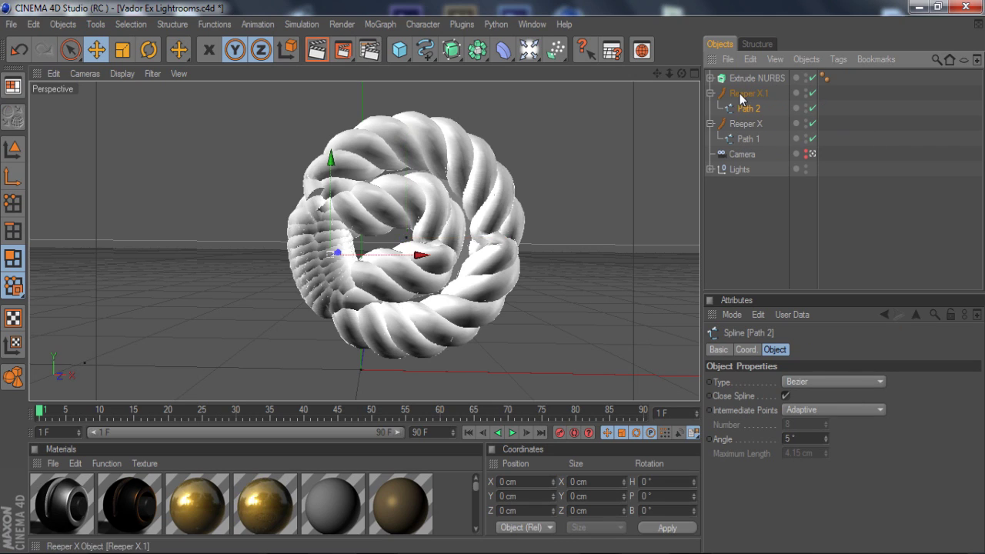
click(711, 94)
click(710, 109)
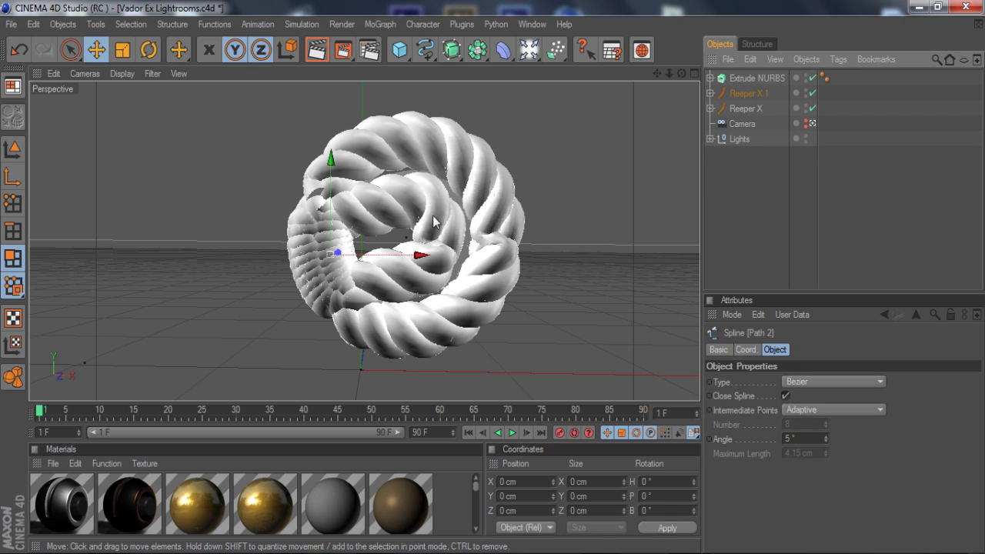
Step: Orbit the view and shift the logo and ropes slightly left
alt+drag(590, 181, 477, 236)
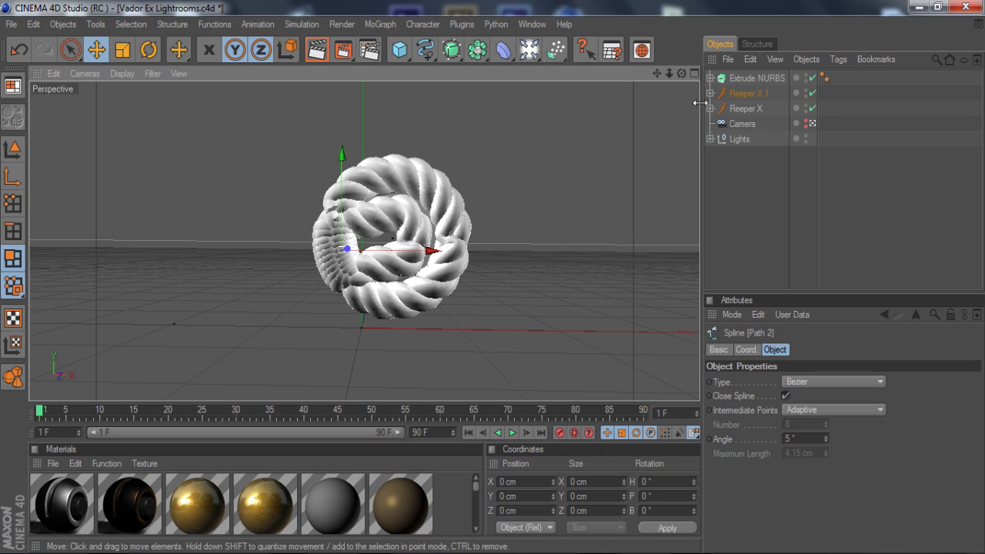
click(736, 82)
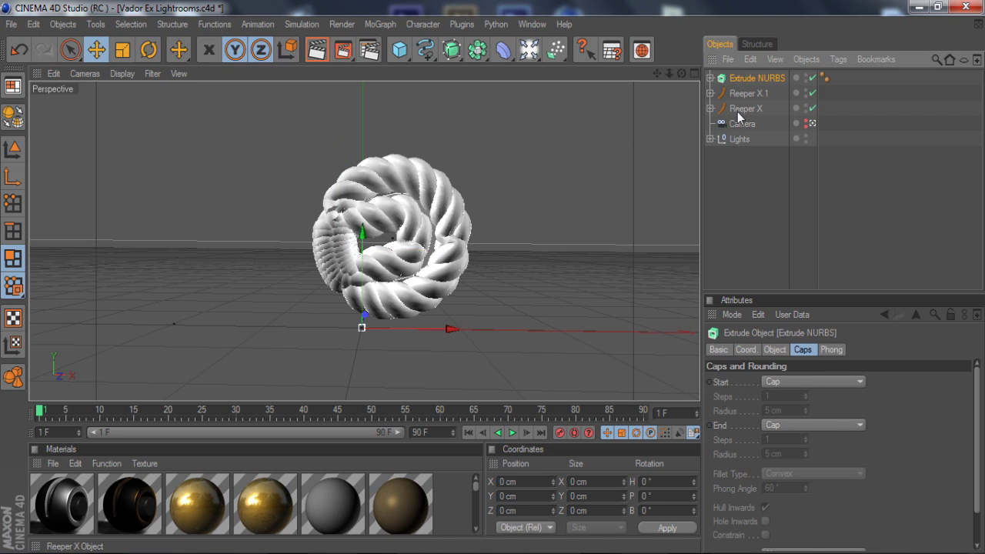
shift+click(745, 109)
mouse_move(431, 329)
mouse_down()
mouse_move(391, 330)
mouse_move(419, 329)
mouse_up()
scroll(437, 285, up, 2)
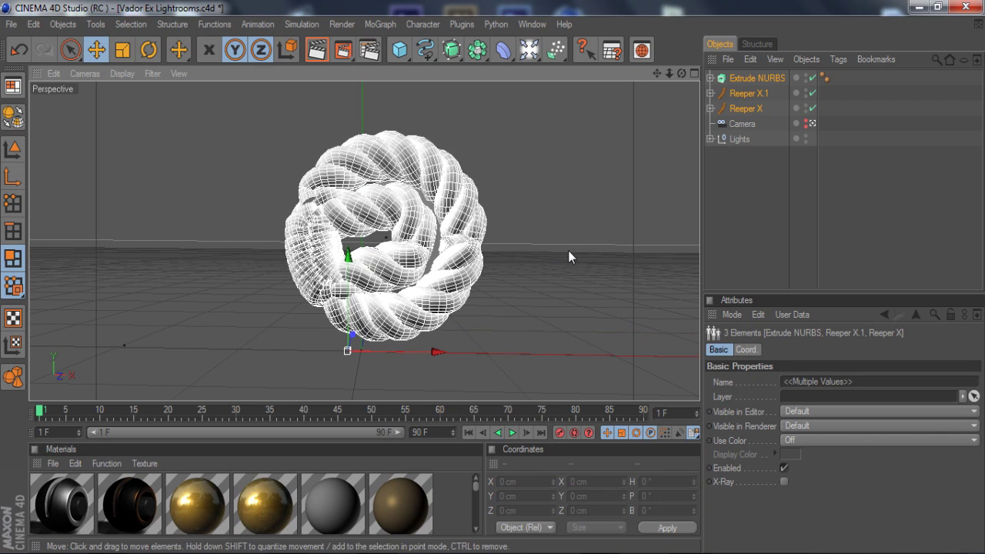
Step: Set both Reeper ropes to a 2 cm strand radius and 6 cm distance
click(748, 94)
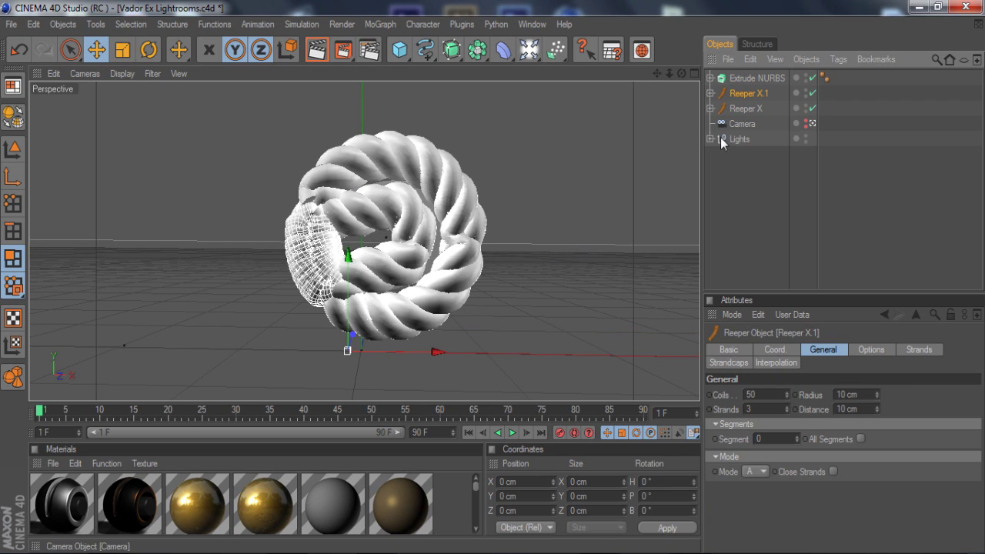
ctrl+click(745, 109)
click(868, 394)
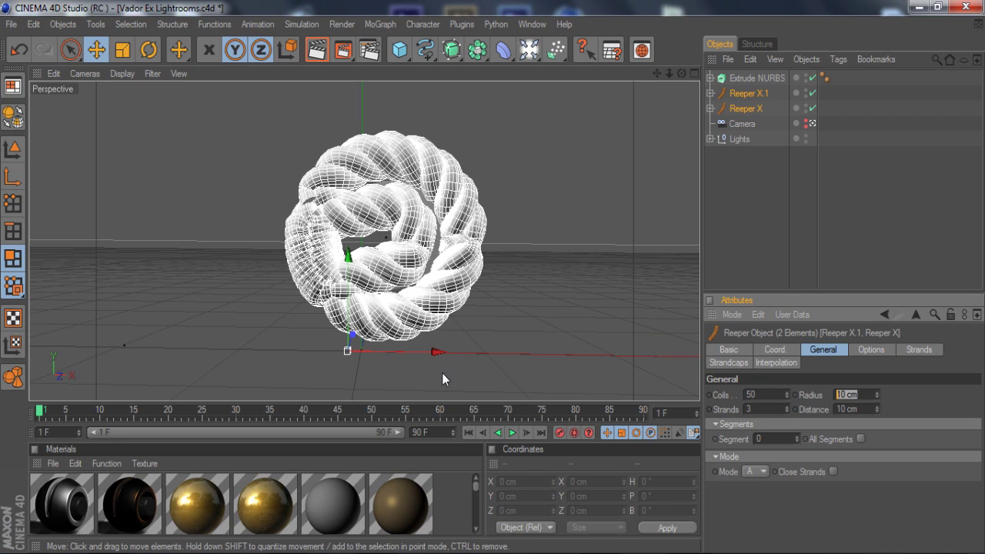
text(4)
key(Return)
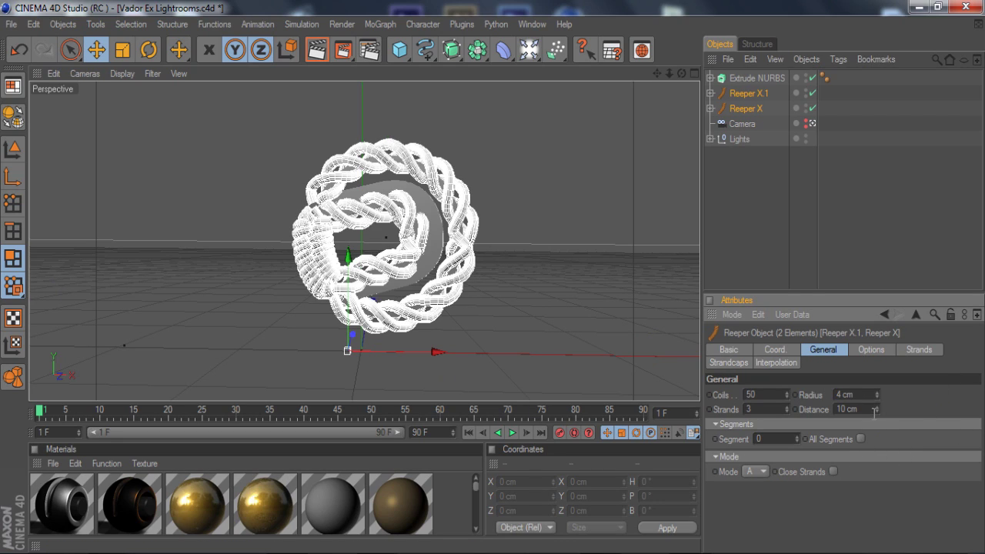
mouse_move(875, 412)
mouse_down()
mouse_move(877, 396)
mouse_move(877, 414)
mouse_up()
click(877, 392)
drag(344, 346, 341, 303)
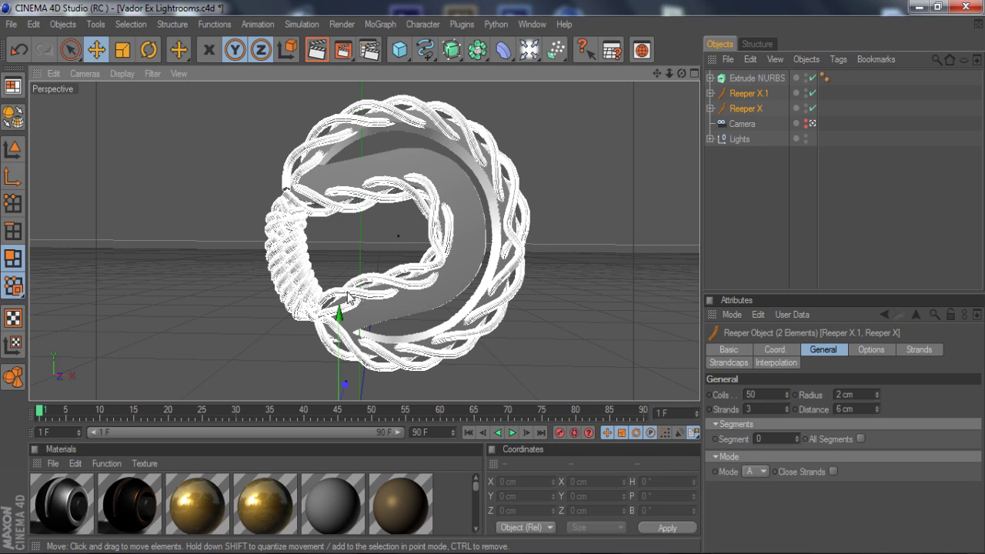
click(786, 392)
click(787, 391)
click(786, 392)
Step: Deepen the Extrude NURBS logo's Z movement to about 46 cm
click(731, 79)
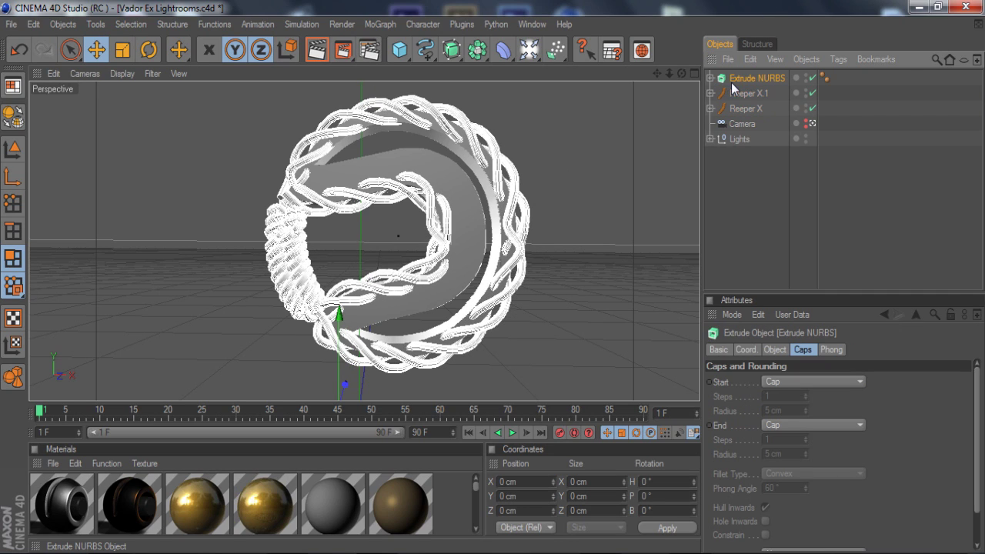
click(775, 350)
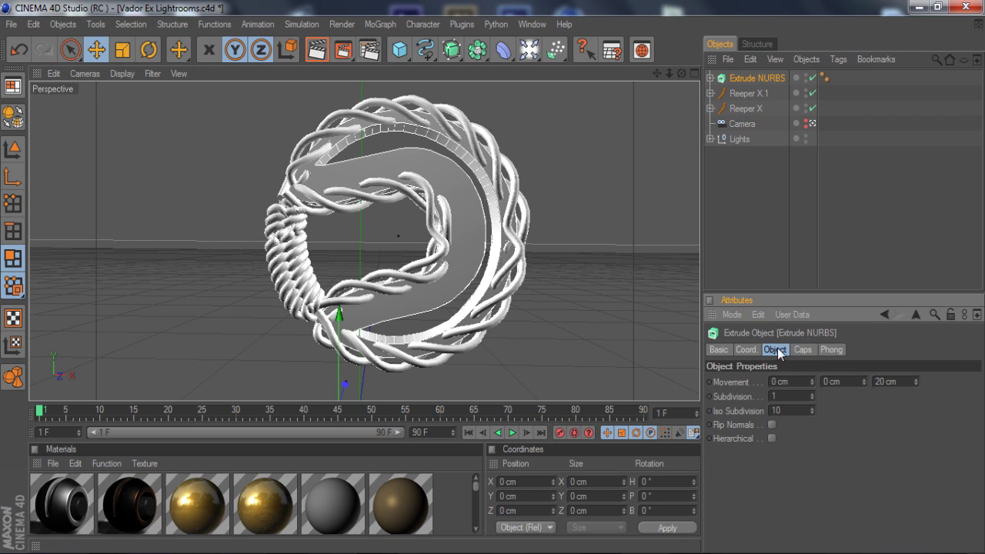
mouse_move(916, 382)
mouse_down()
mouse_move(916, 361)
mouse_move(916, 381)
mouse_up()
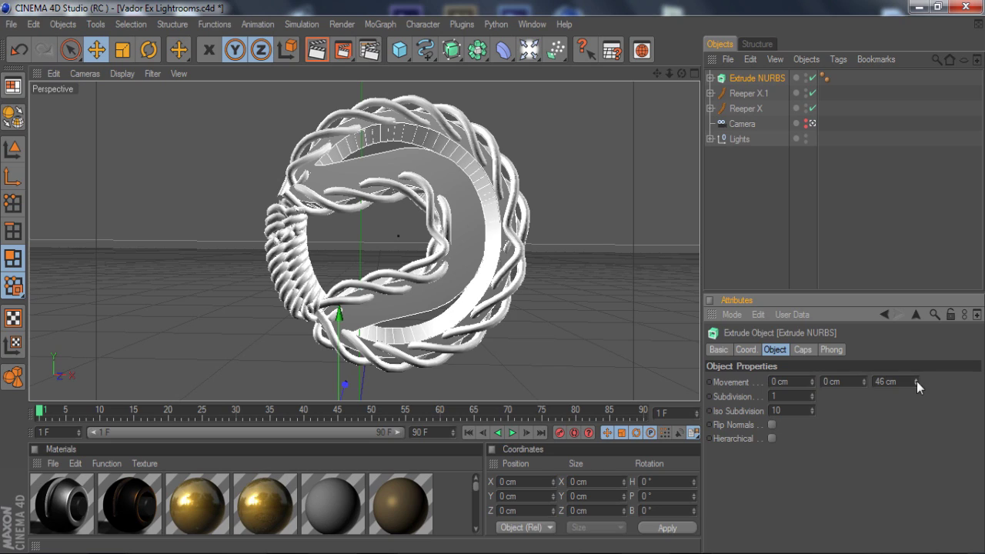
Step: Give both start and end caps a Fillet Cap with a 0.5 cm radius
click(803, 350)
click(815, 381)
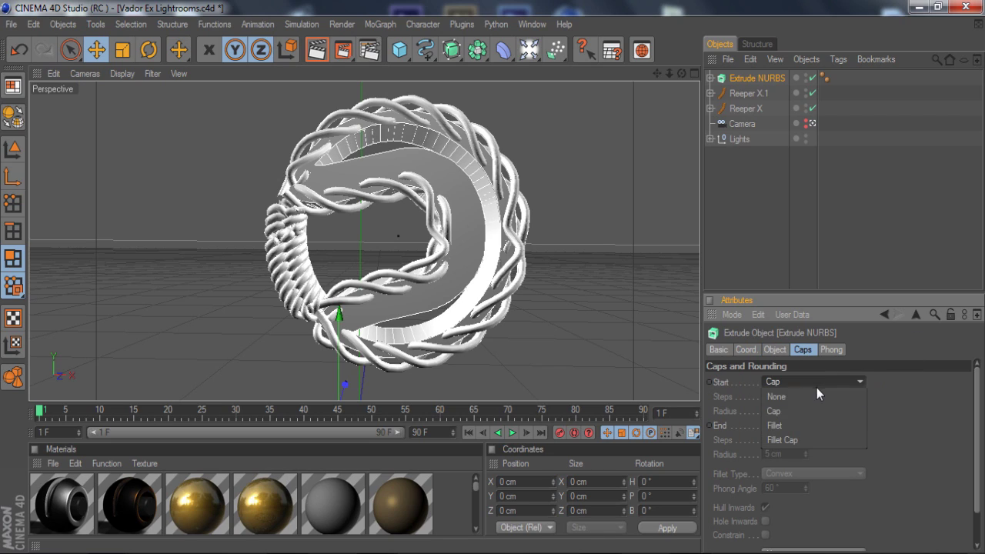
click(780, 440)
click(783, 426)
click(782, 482)
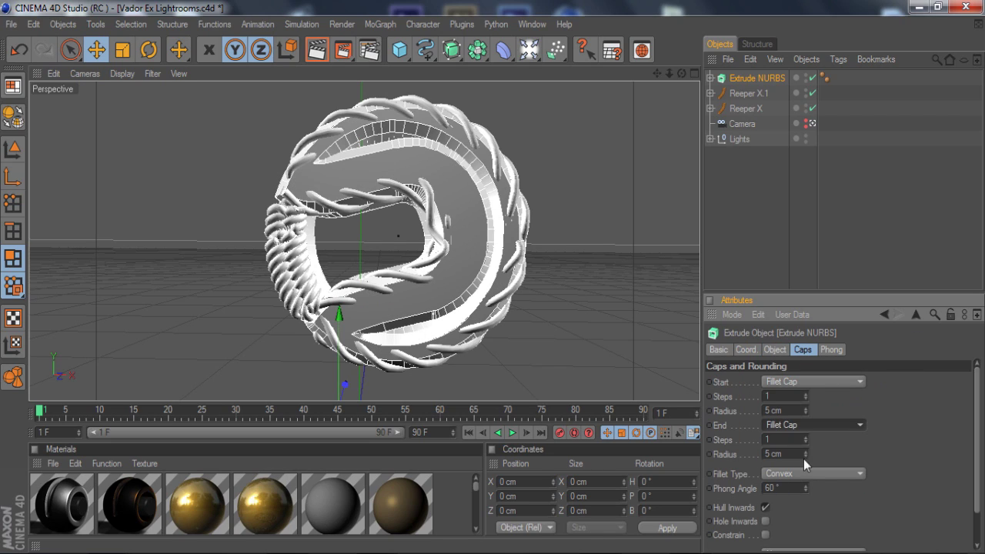
click(793, 410)
text(5)
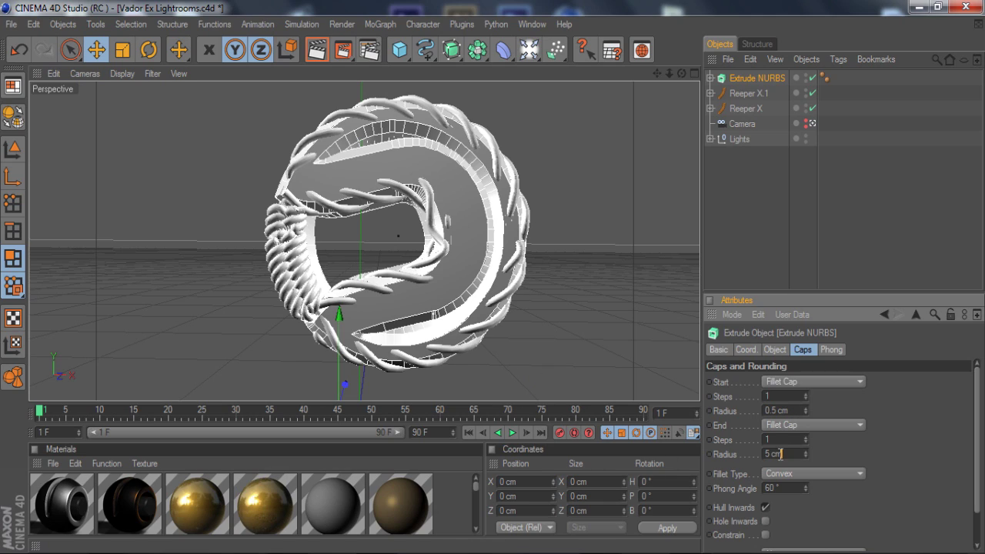
text(0.5)
key(Return)
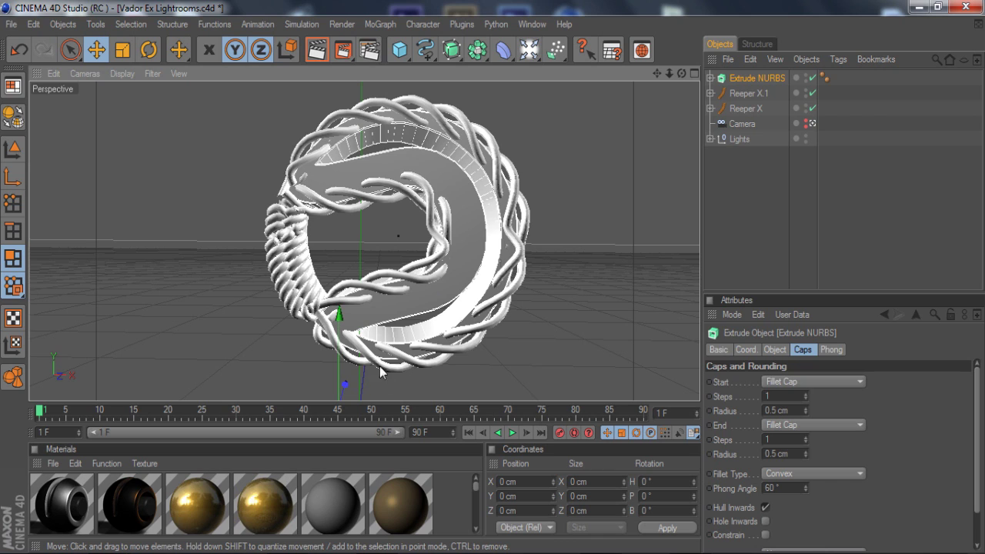
shift+click(733, 112)
Step: Apply the glossy material to the Extrude NURBS logo
drag(537, 342, 398, 287)
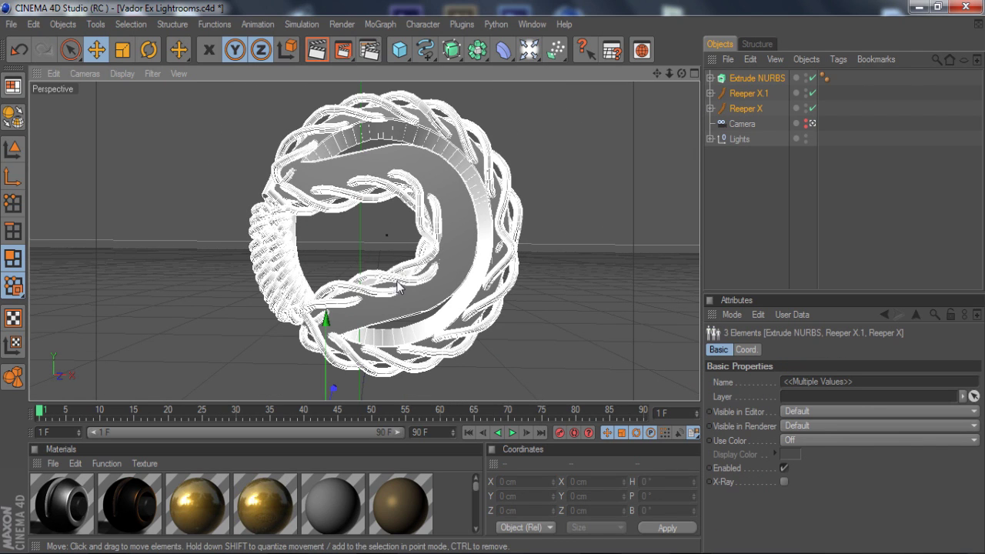
drag(65, 504, 754, 79)
click(871, 173)
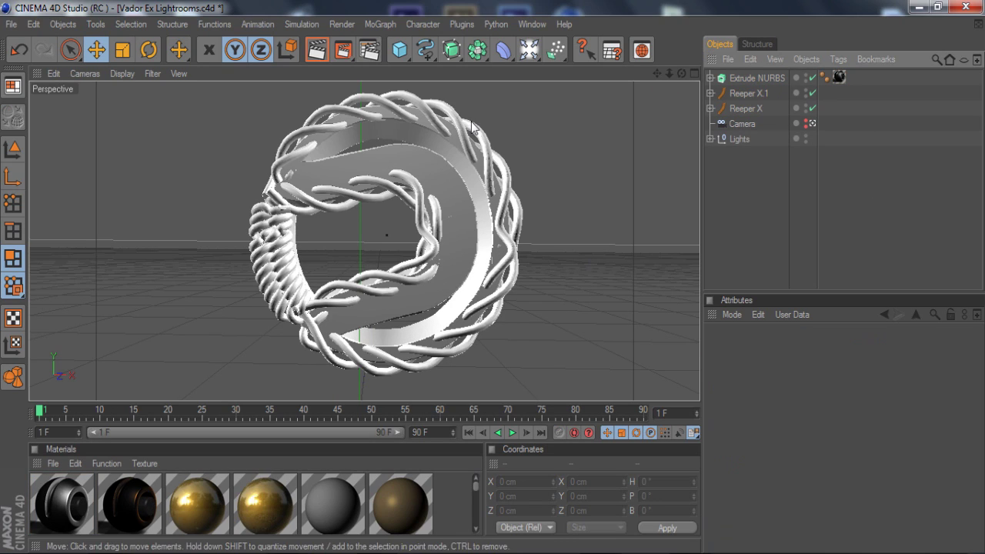
Step: Set both Reeper ropes to 47 coils and collapse the strand distance to 0 cm
click(745, 93)
ctrl+click(743, 108)
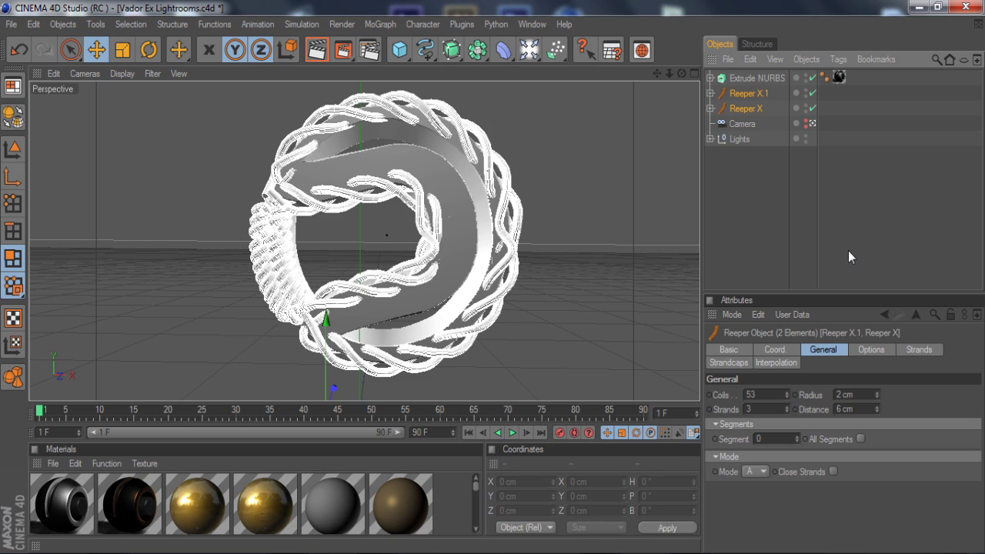
click(788, 399)
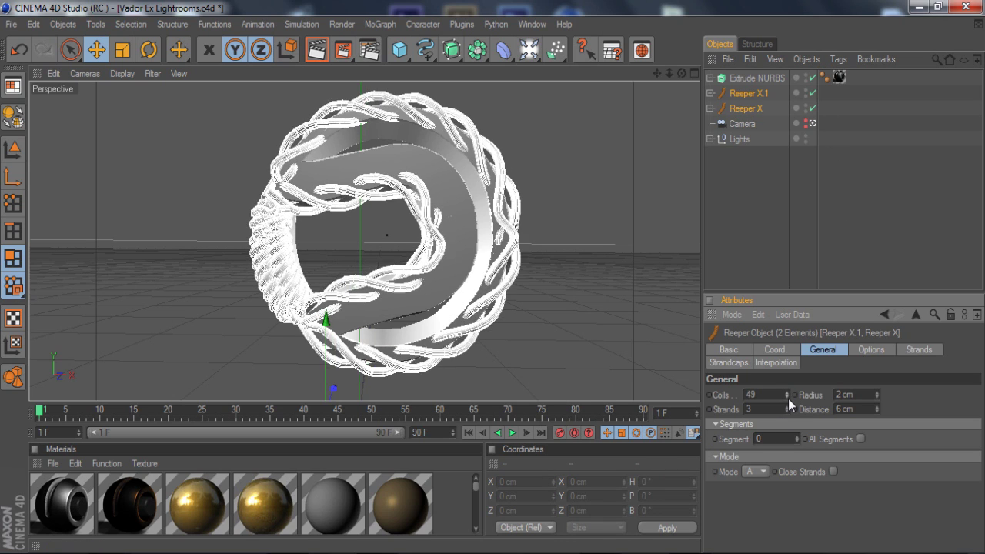
drag(788, 399, 789, 399)
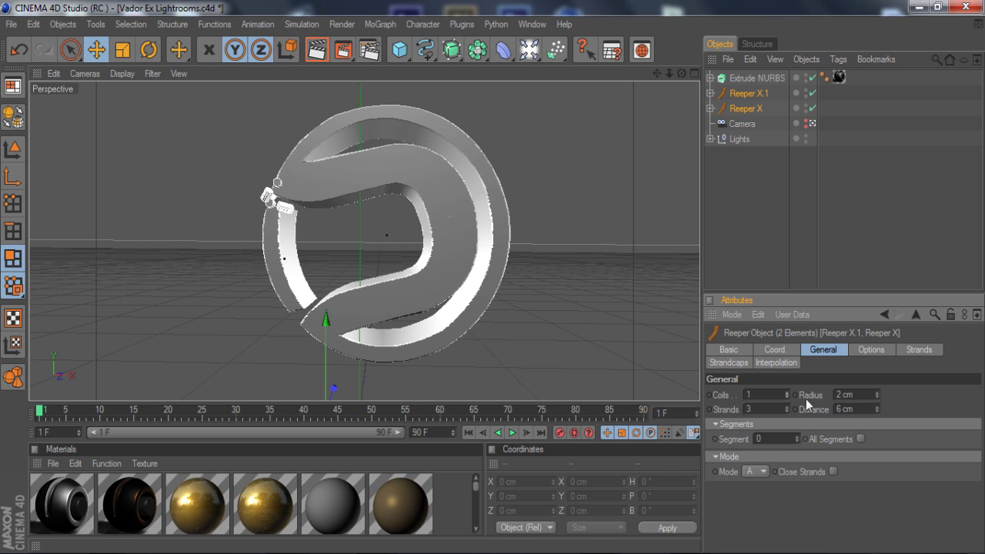
drag(786, 397, 788, 398)
drag(878, 412, 875, 411)
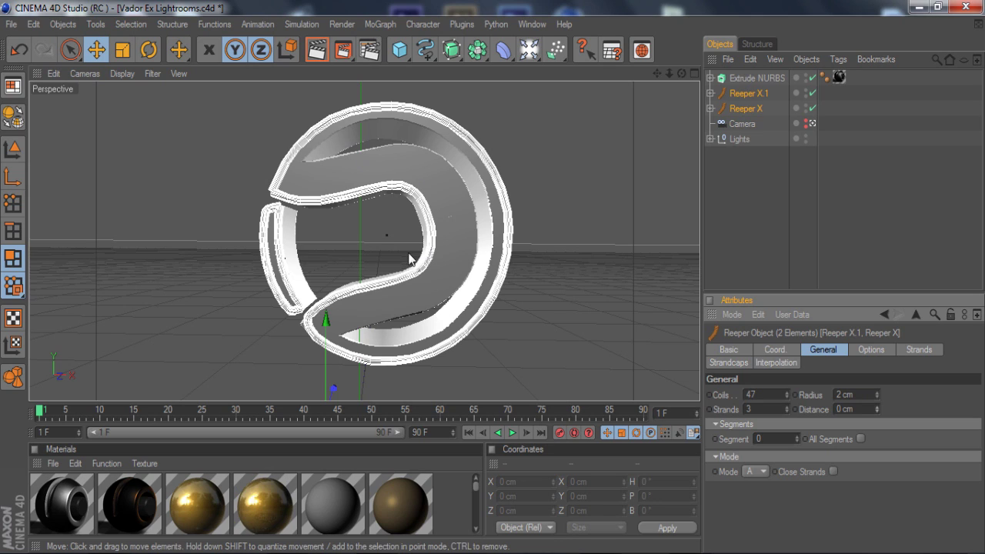
Step: Give both Reeper ropes a 1 cm strand radius and 5 cm strand distance
click(875, 408)
click(875, 407)
click(875, 407)
click(875, 408)
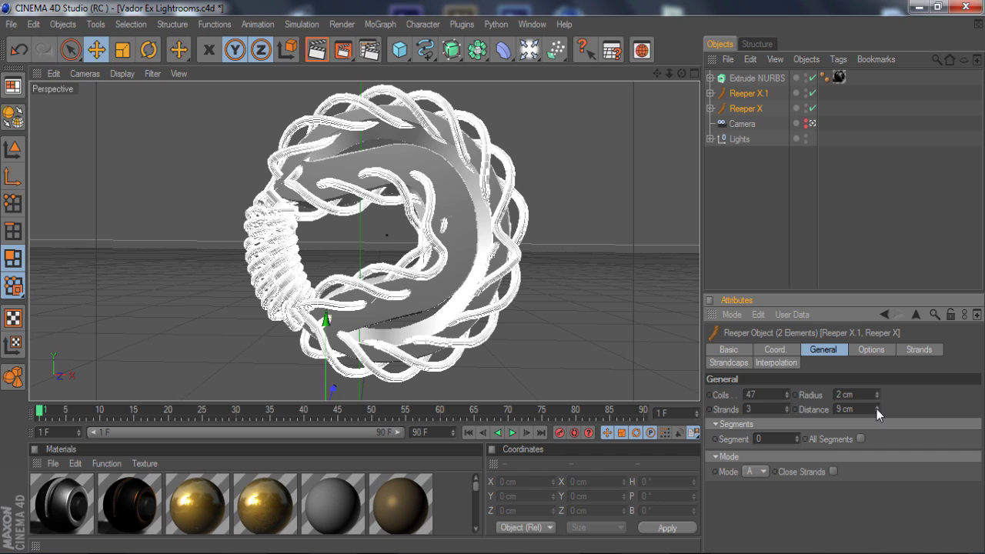
click(876, 397)
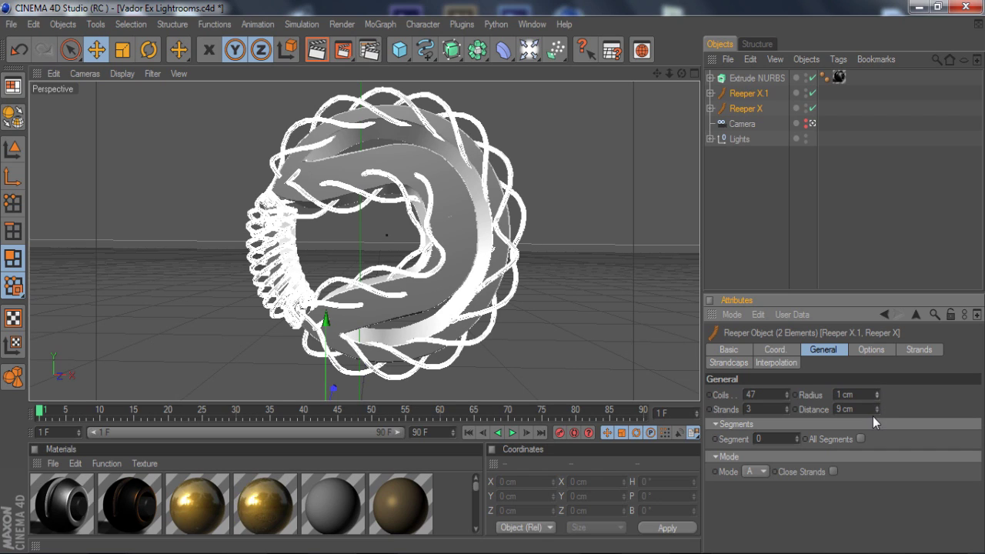
click(876, 413)
click(876, 413)
click(876, 413)
click(876, 412)
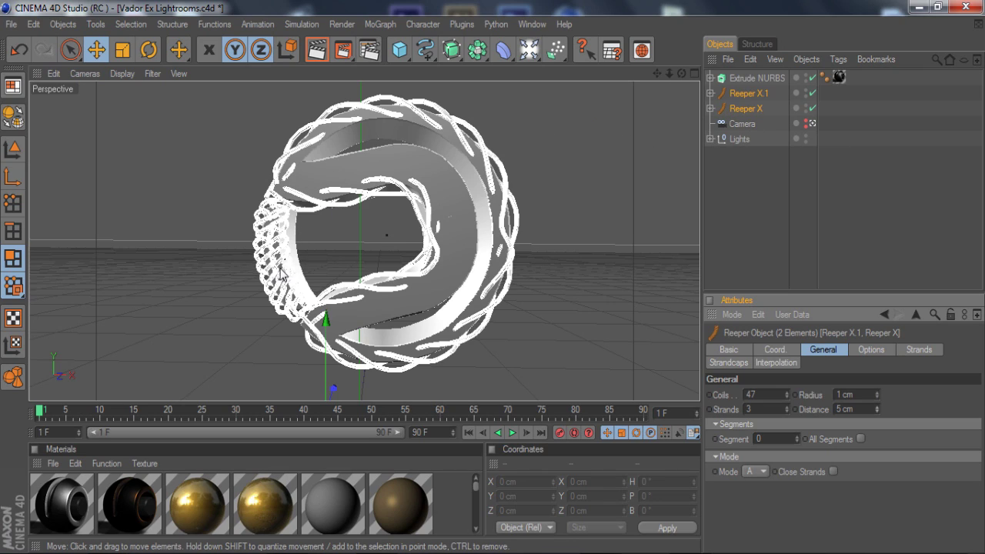
click(751, 93)
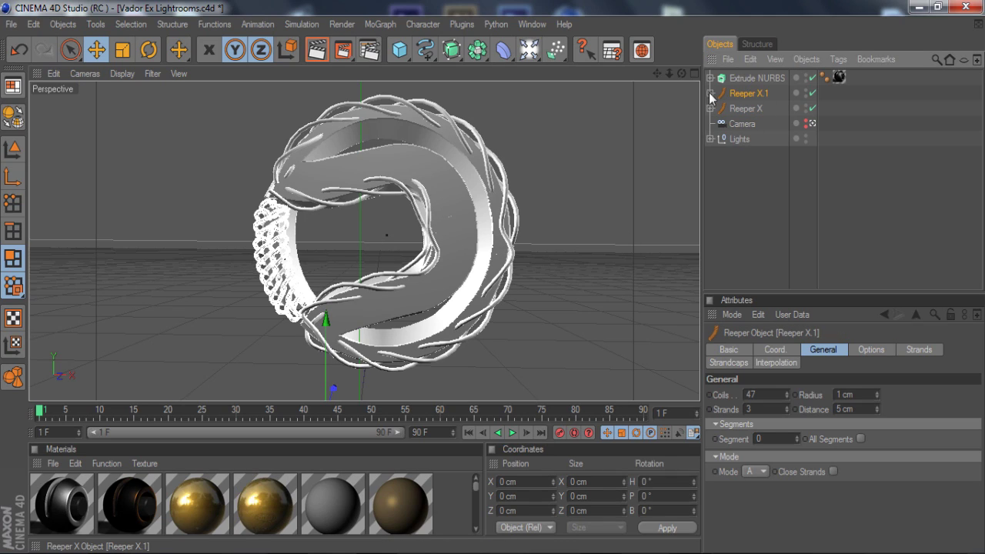
Step: Give Reeper X.1 44 coils and a 4 cm strand distance
click(876, 413)
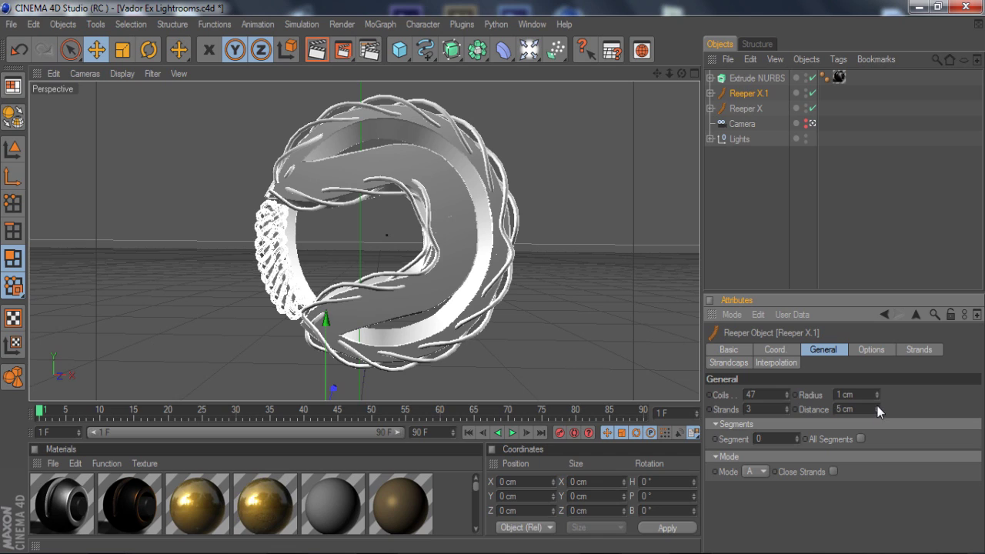
mouse_move(785, 397)
mouse_down()
mouse_move(785, 416)
mouse_move(786, 388)
mouse_move(786, 400)
mouse_up()
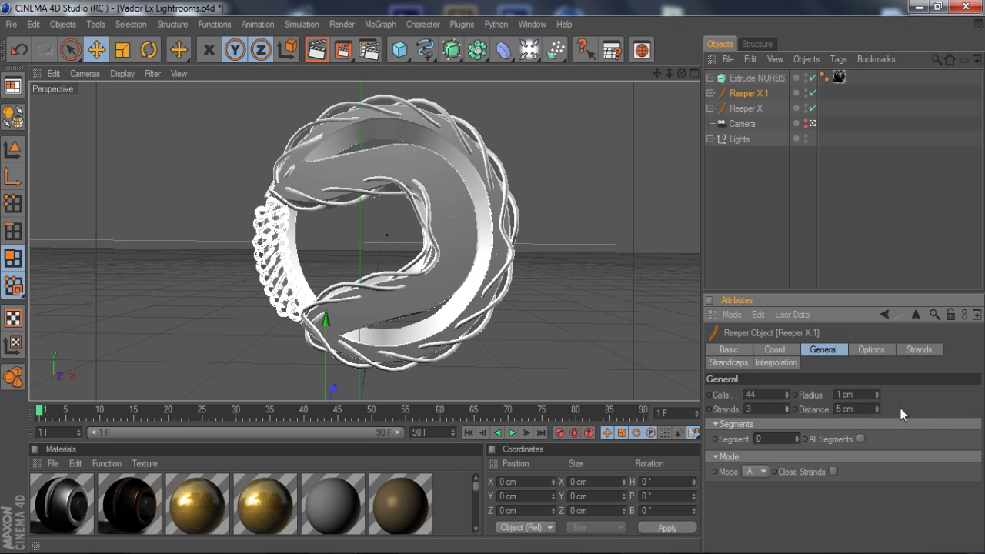
click(877, 412)
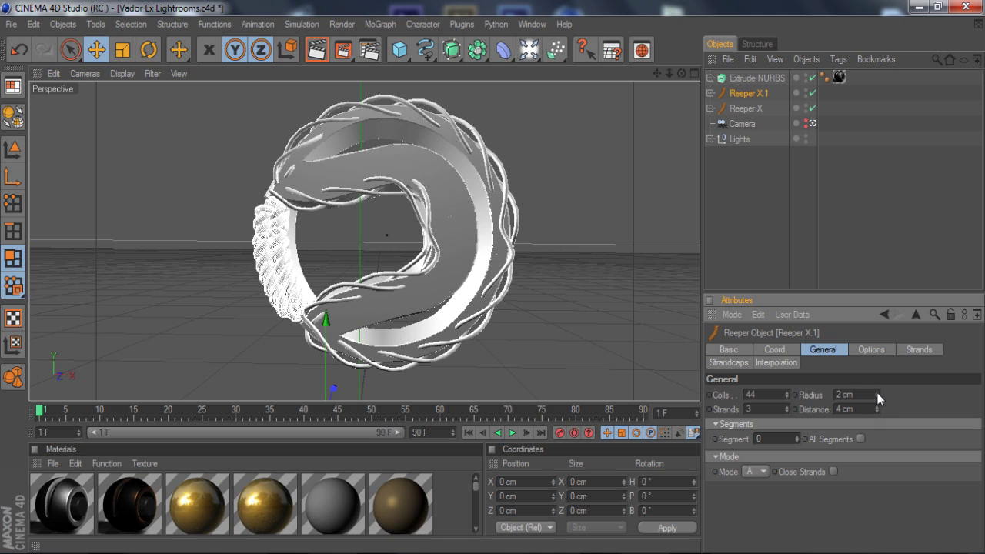
Step: Set the Reeper X rope's Strands value to 4, then deselect it
click(745, 109)
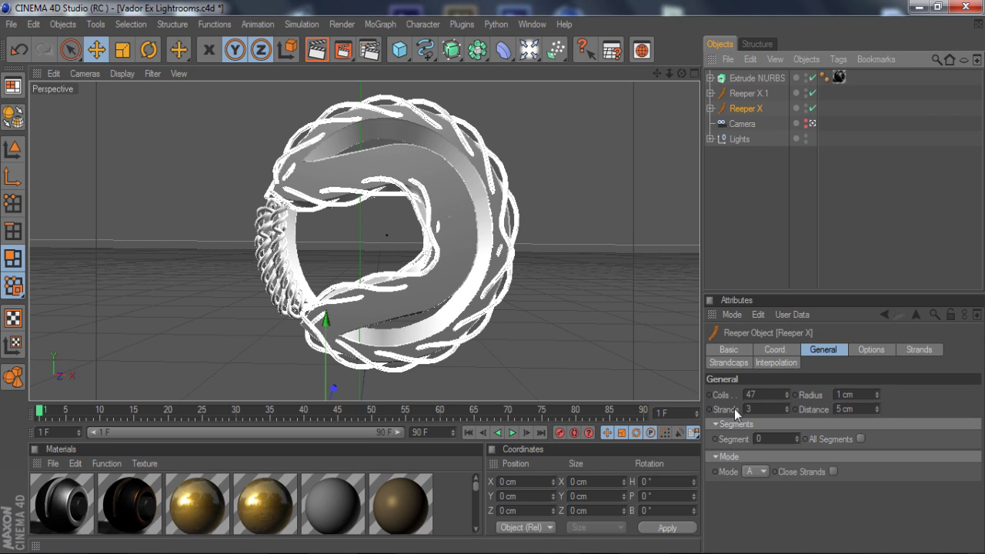
click(786, 412)
click(786, 412)
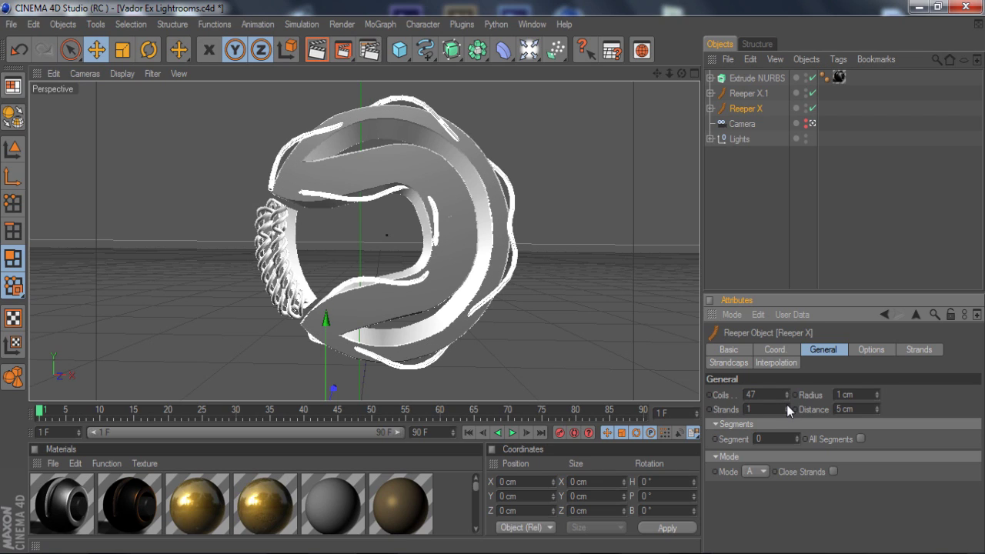
click(786, 406)
click(786, 405)
click(786, 406)
click(786, 406)
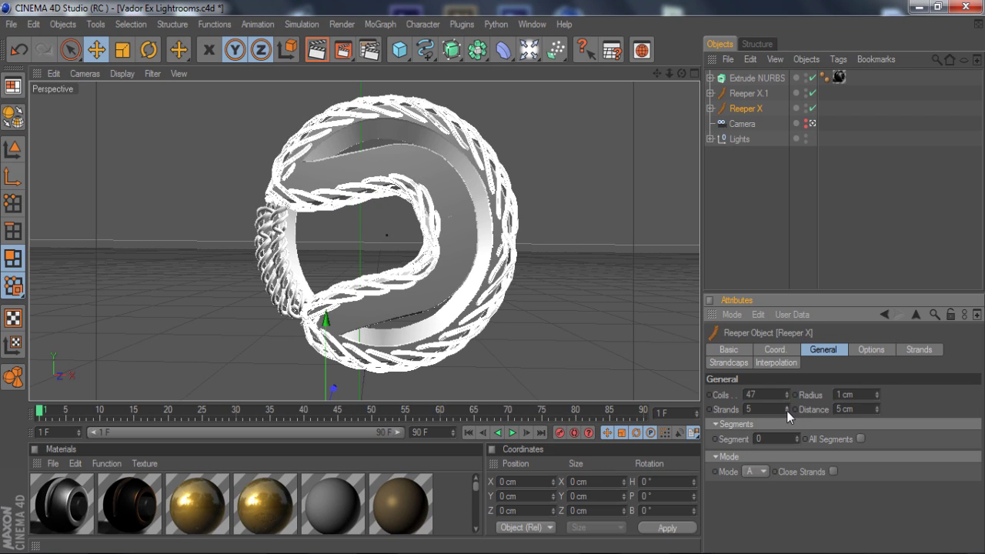
click(786, 412)
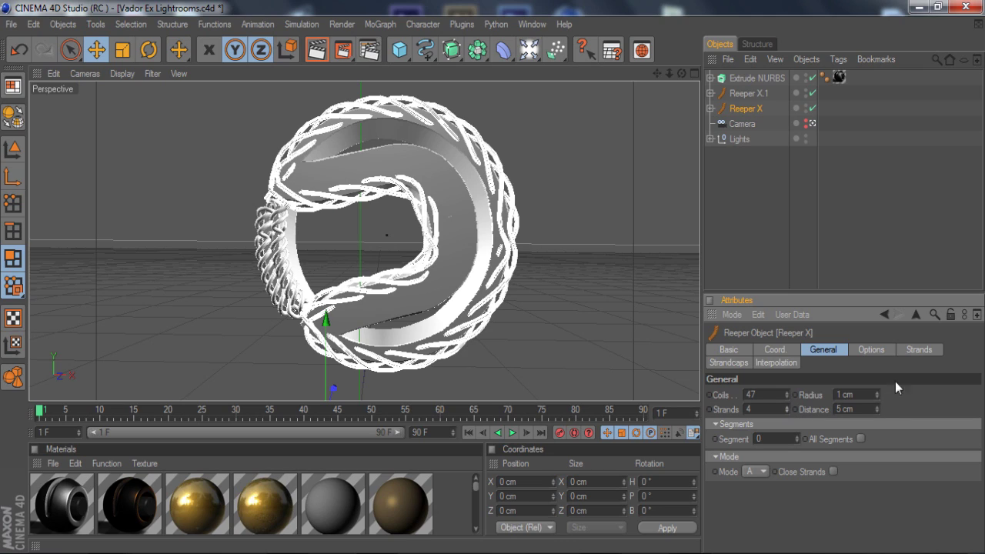
click(747, 230)
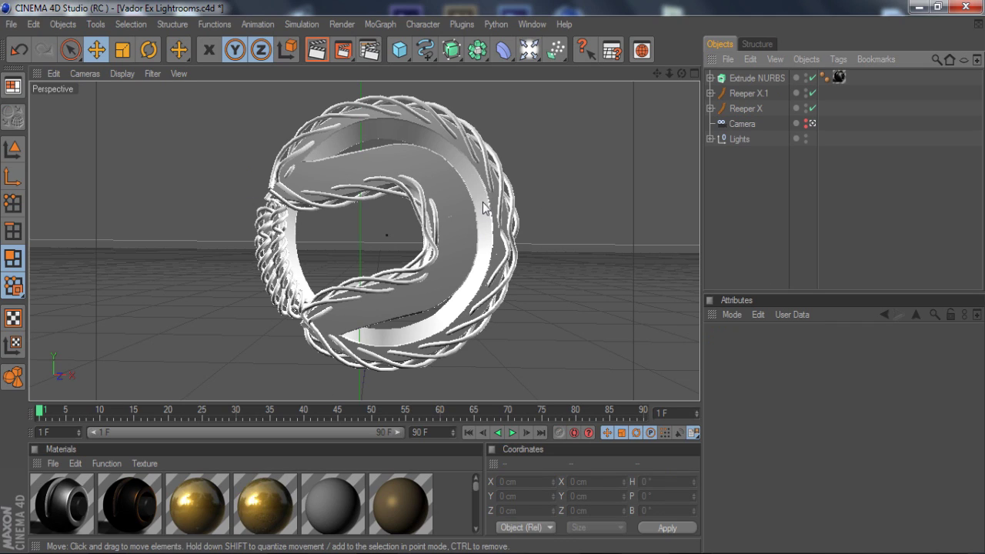
Step: Thin the strands of Reeper X.1 and Reeper X to about a 5.287 cm radius
click(751, 93)
ctrl+click(740, 109)
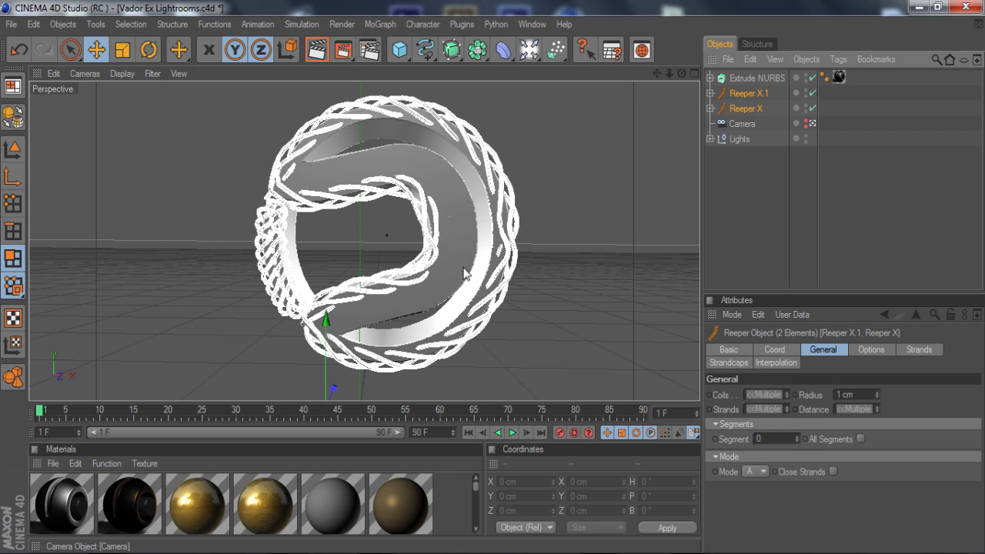
scroll(302, 379, down, 2)
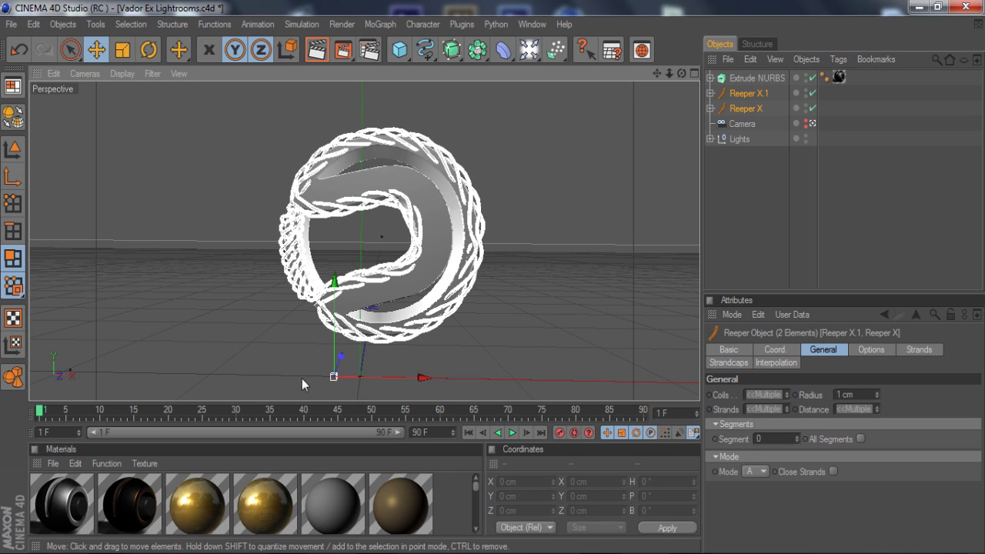
drag(342, 358, 341, 356)
scroll(346, 291, up, 3)
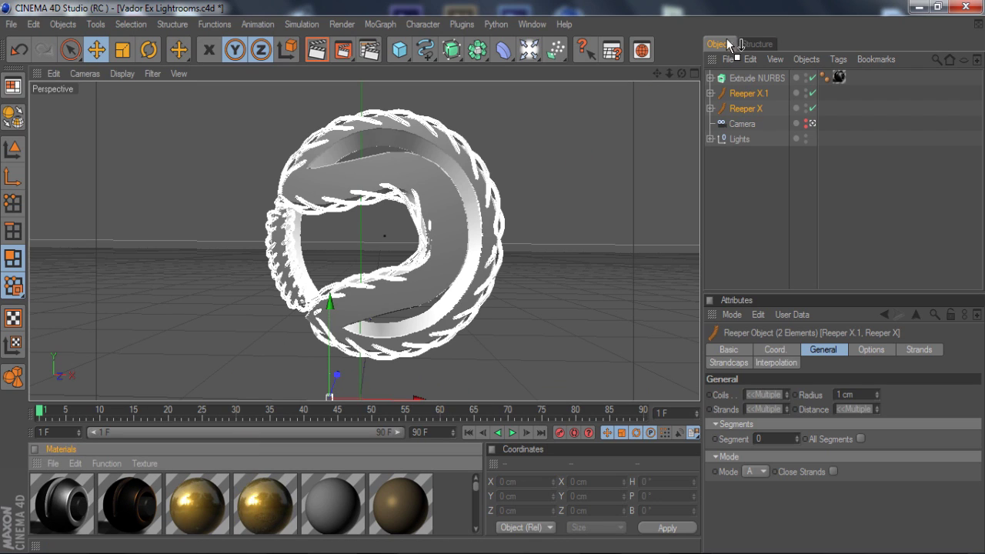
Step: Apply the dark Mat.2 material to Reeper X.1 and Reeper X
drag(742, 96, 842, 93)
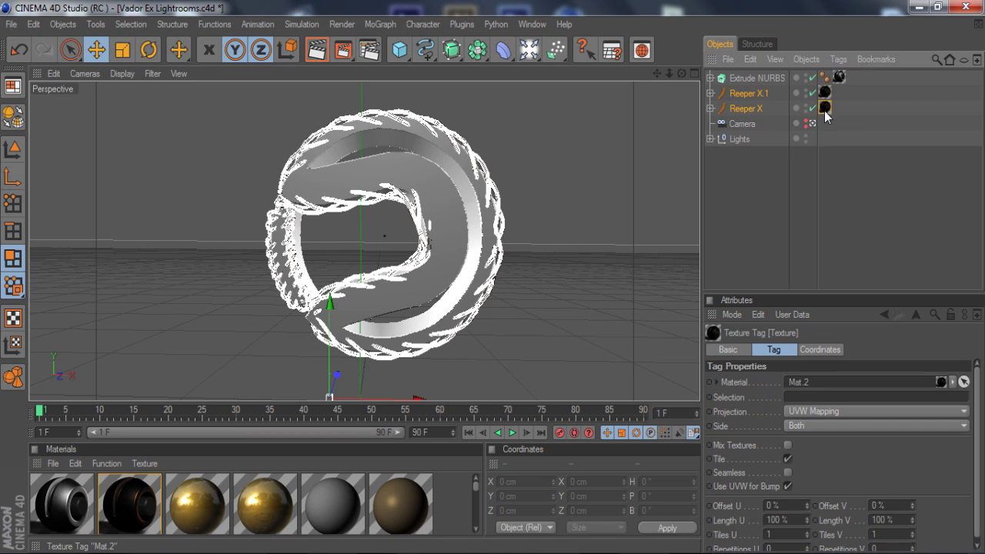
click(645, 209)
double_click(127, 507)
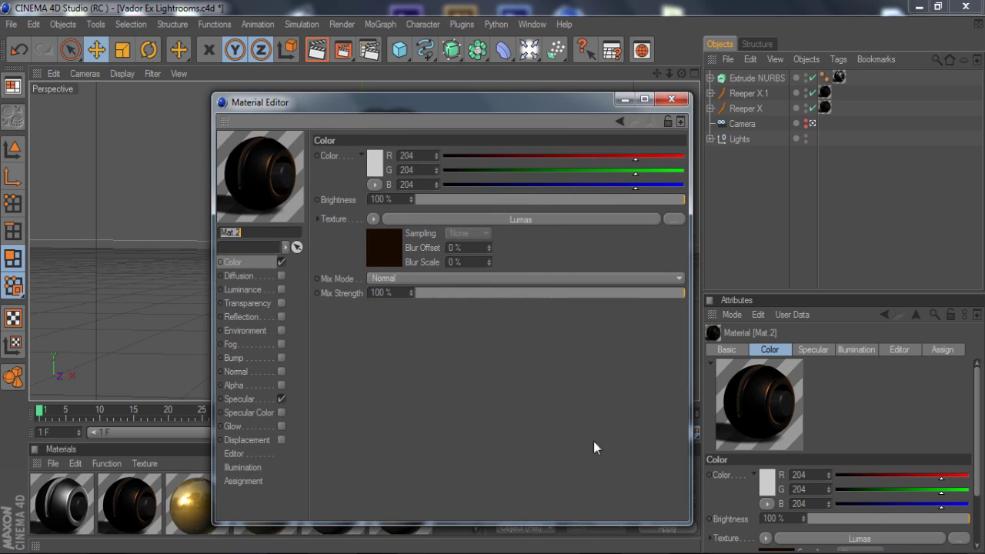
Step: Inspect Mat.2's Lumas shader basic, shader and three specular tabs, then close the editor
click(257, 263)
click(545, 220)
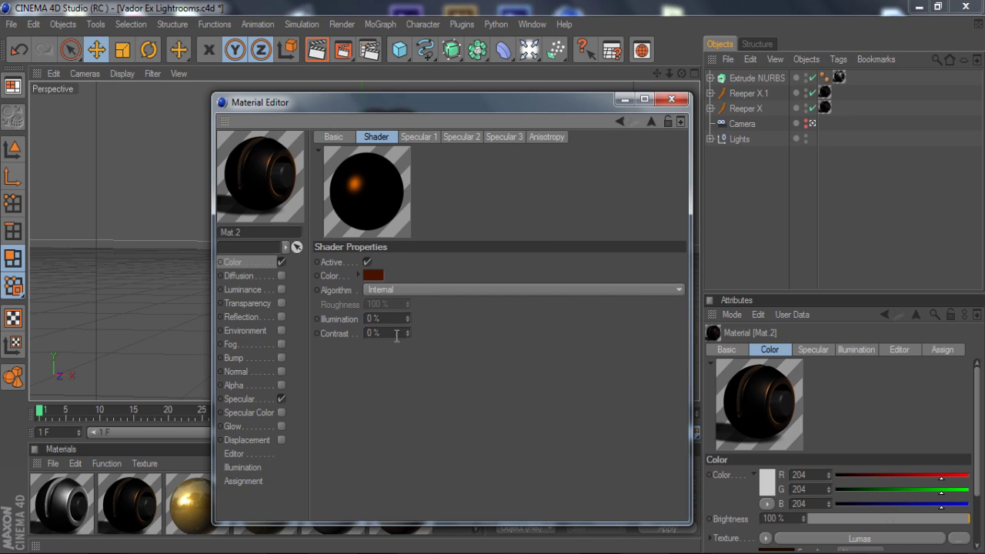
click(415, 138)
click(342, 138)
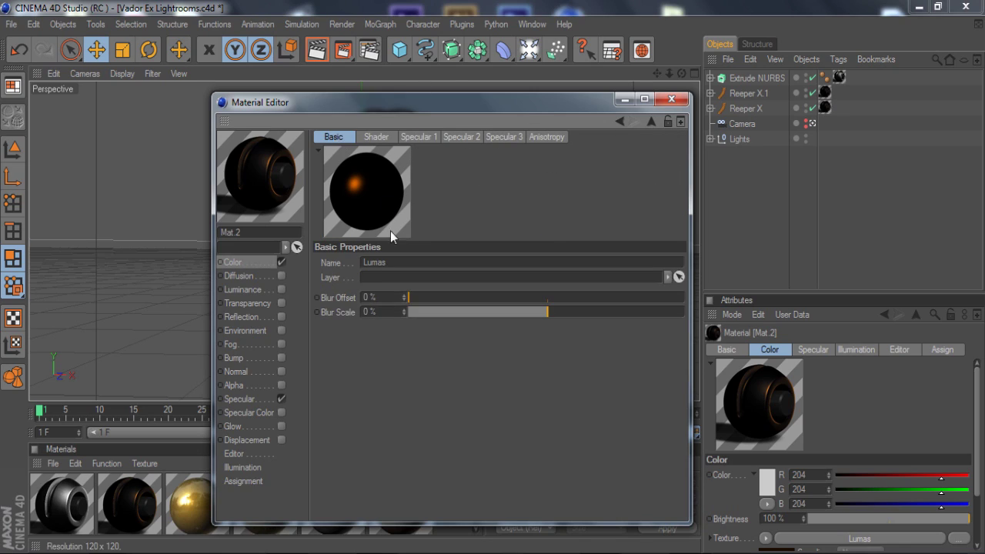
click(377, 137)
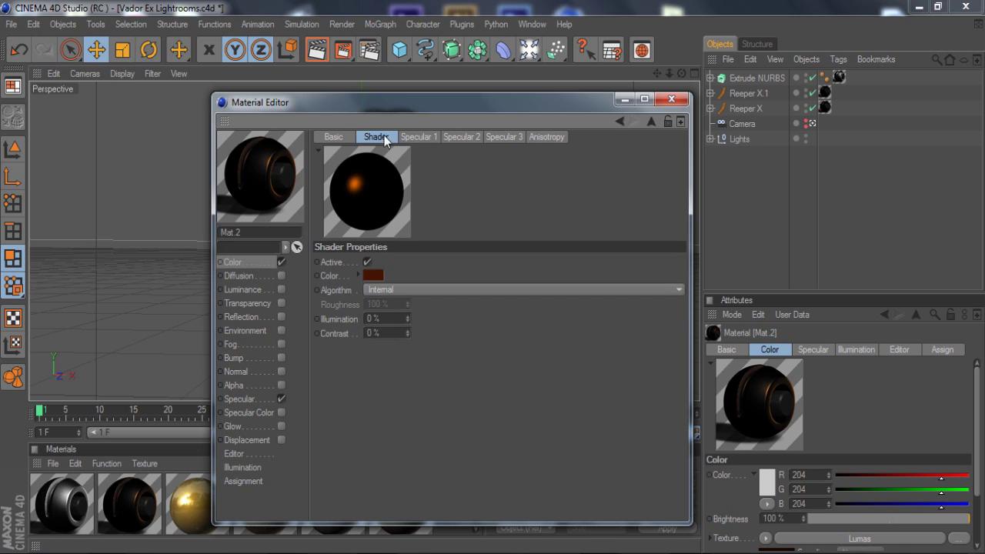
click(417, 139)
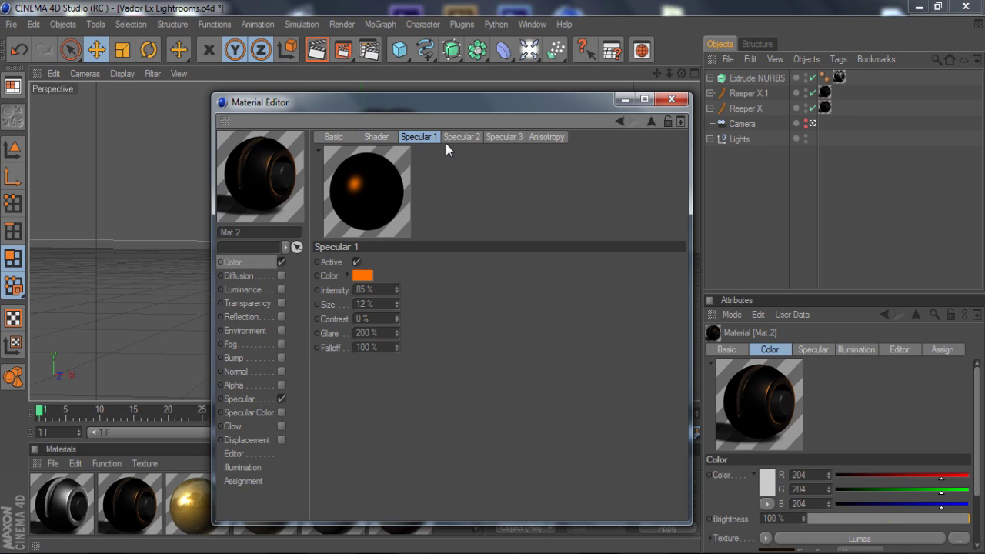
click(452, 138)
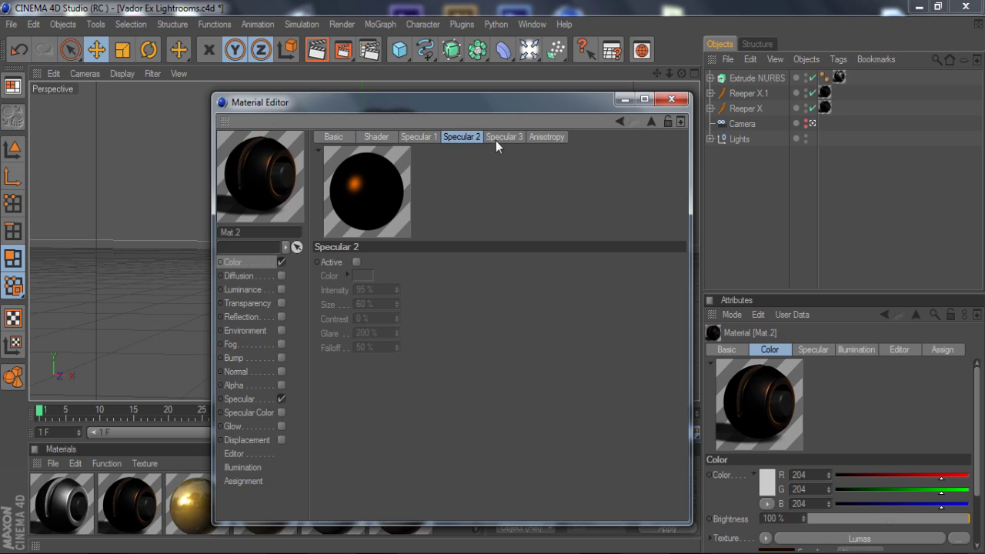
click(496, 140)
click(454, 138)
click(434, 137)
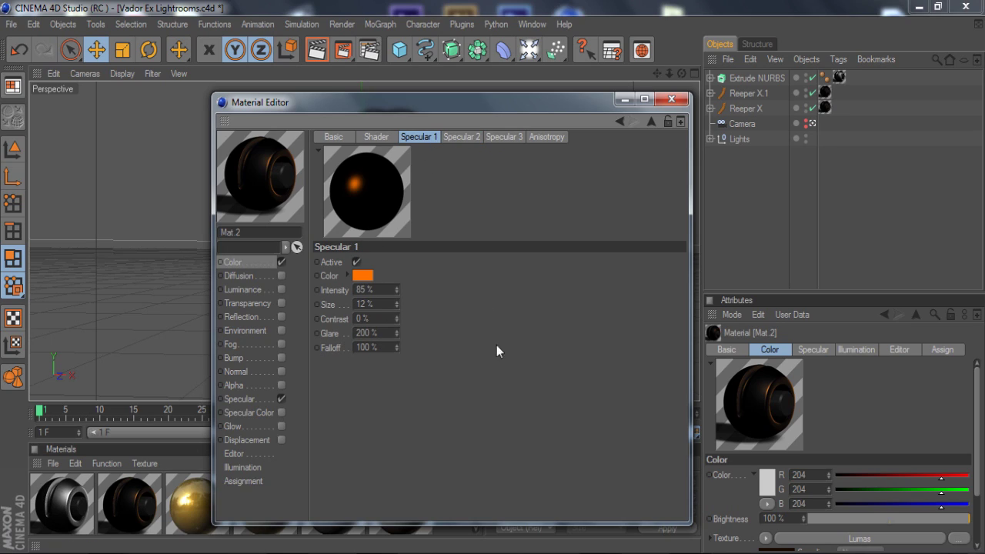
click(680, 107)
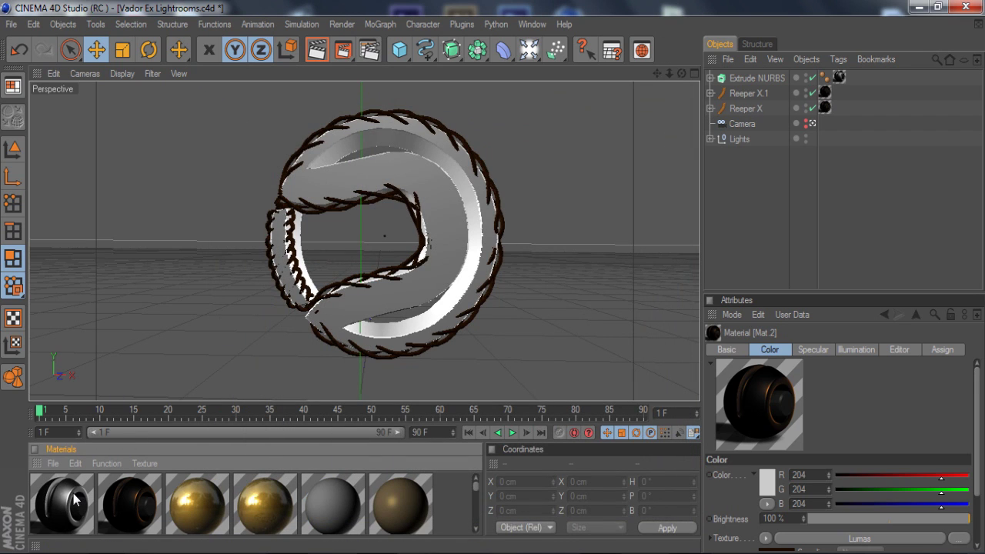
double_click(100, 479)
click(414, 222)
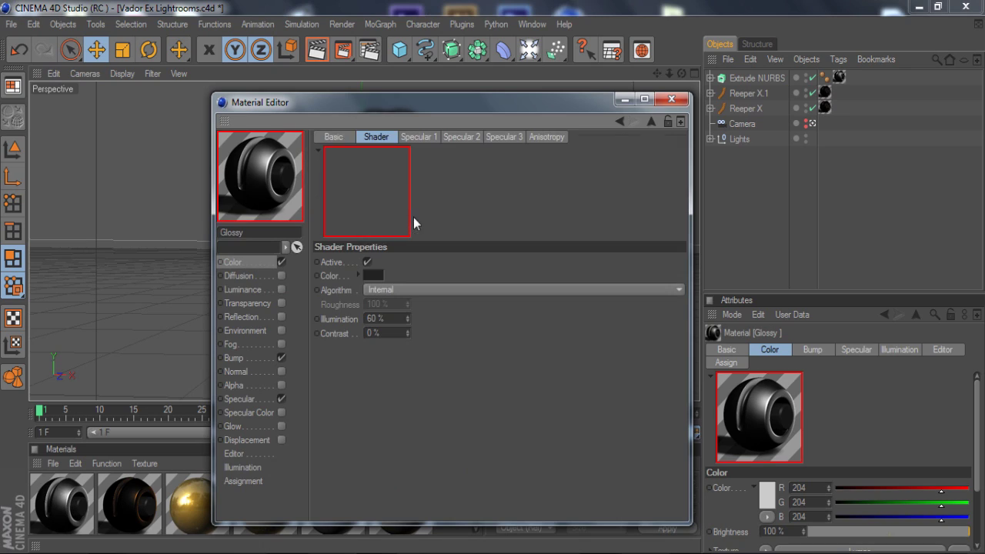
click(416, 135)
click(460, 137)
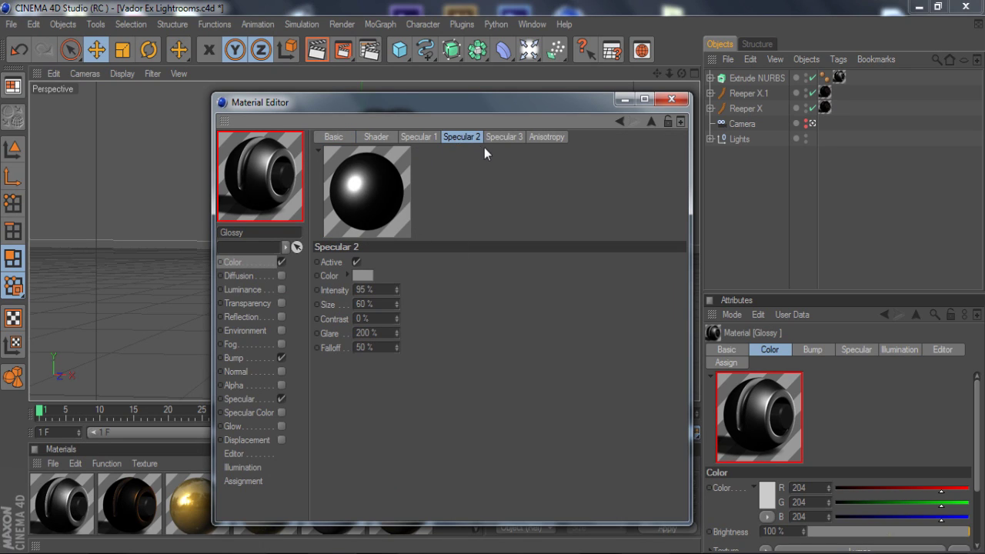
click(534, 139)
click(234, 359)
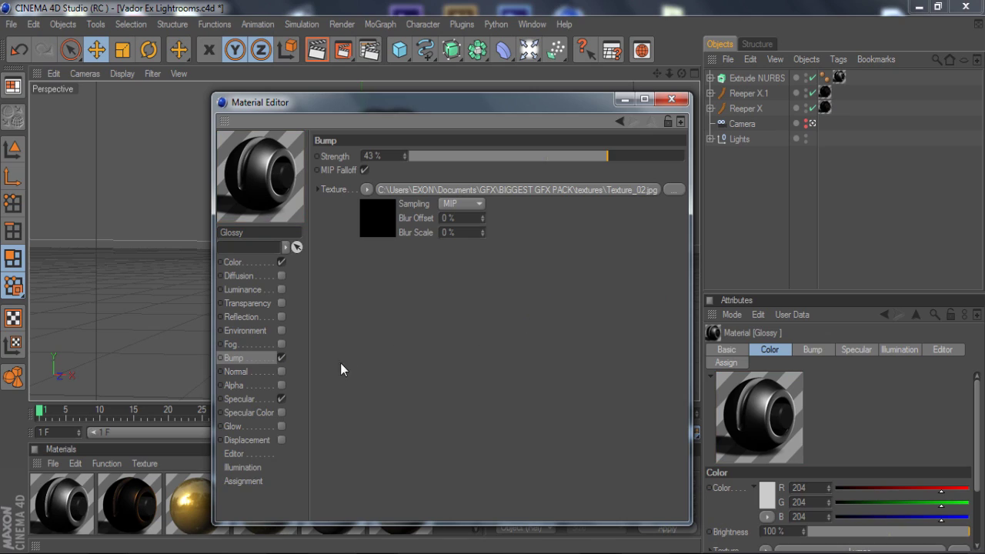
click(243, 400)
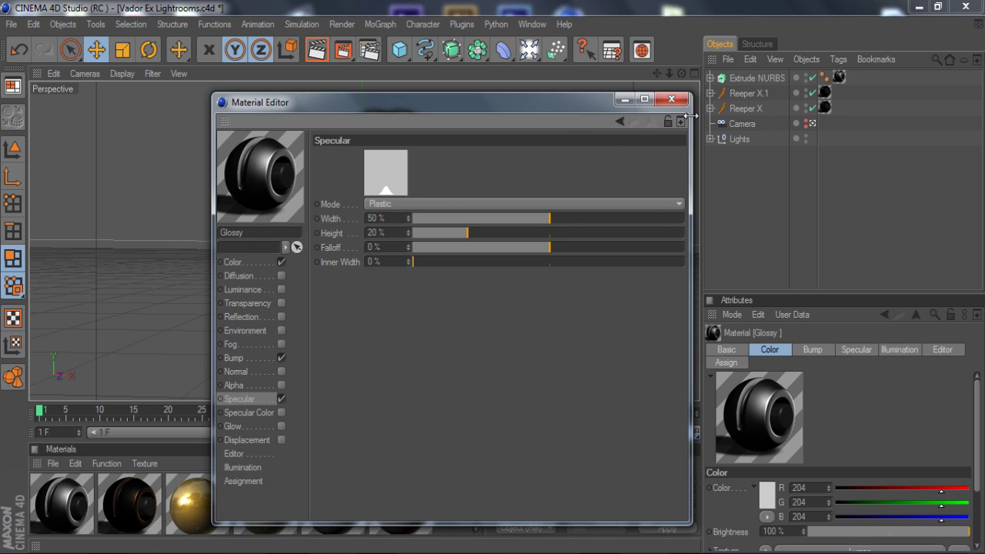
click(672, 99)
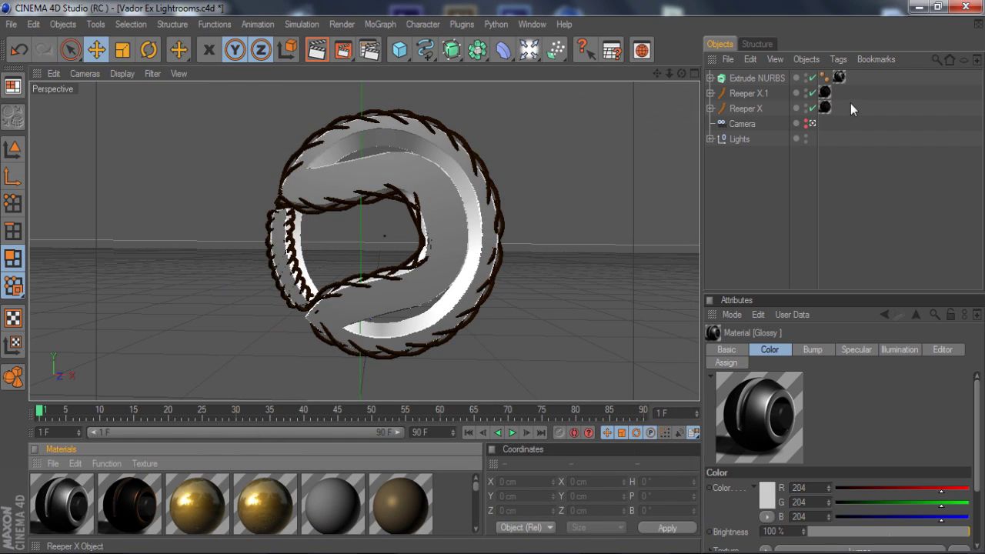
Step: Enable Ambient Occlusion and render to the Picture Viewer, keeping the existing TUT0001.png
click(370, 51)
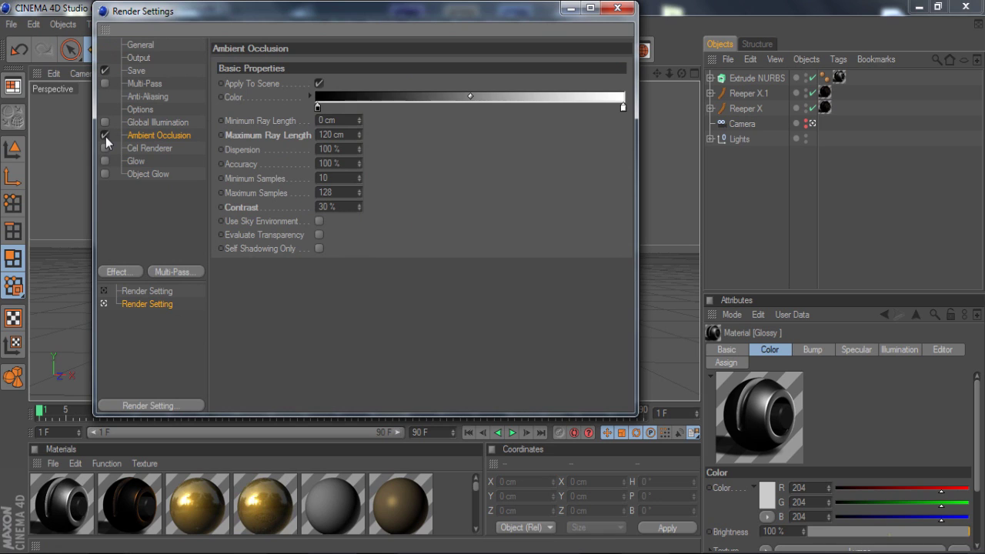
click(616, 9)
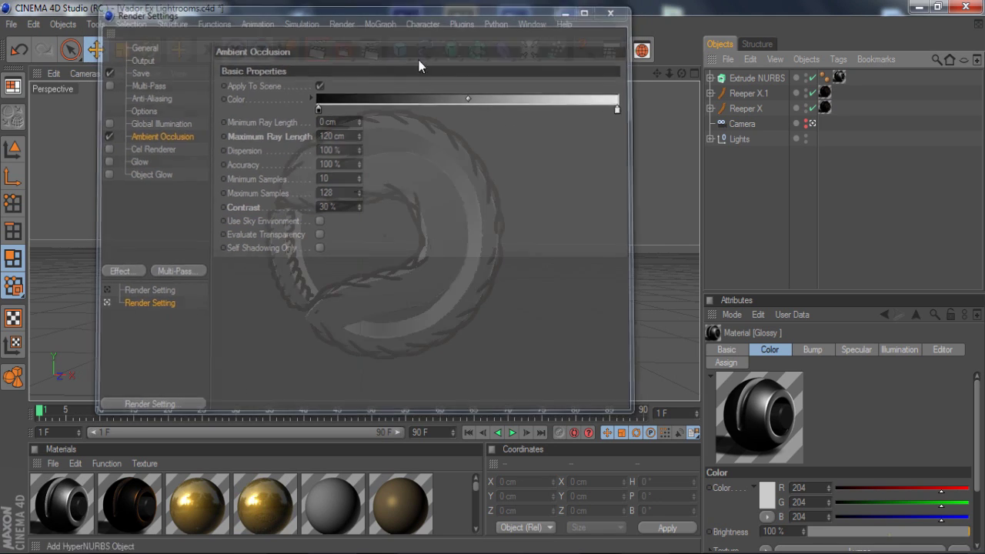
key(shift+r)
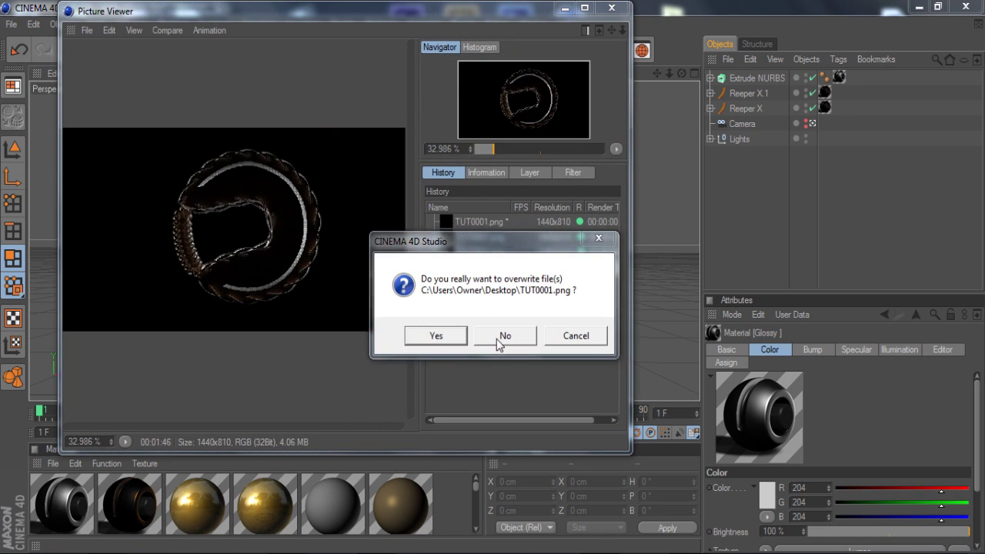
click(498, 336)
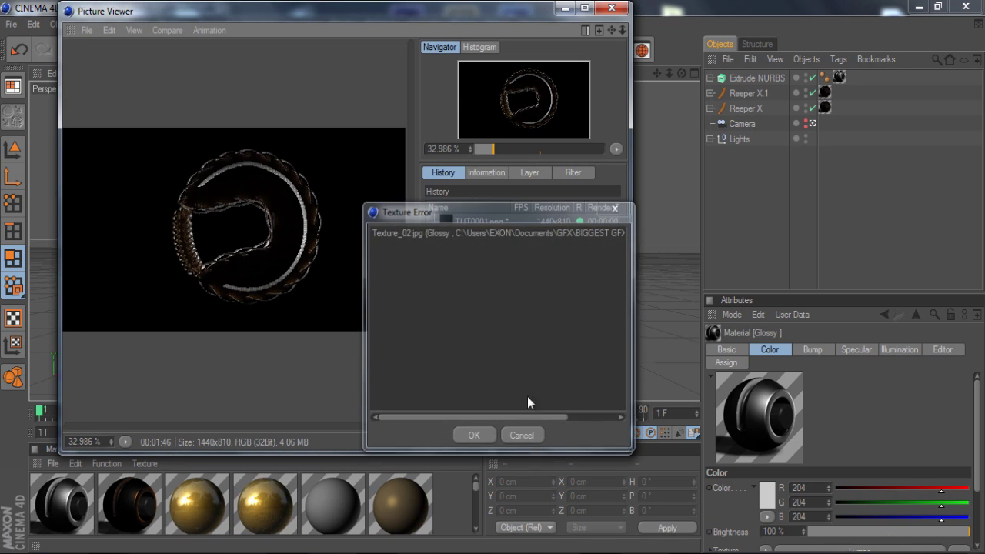
Step: Skip past the texture errors and render the roped logo in the active viewport
key(Return)
click(611, 8)
click(316, 50)
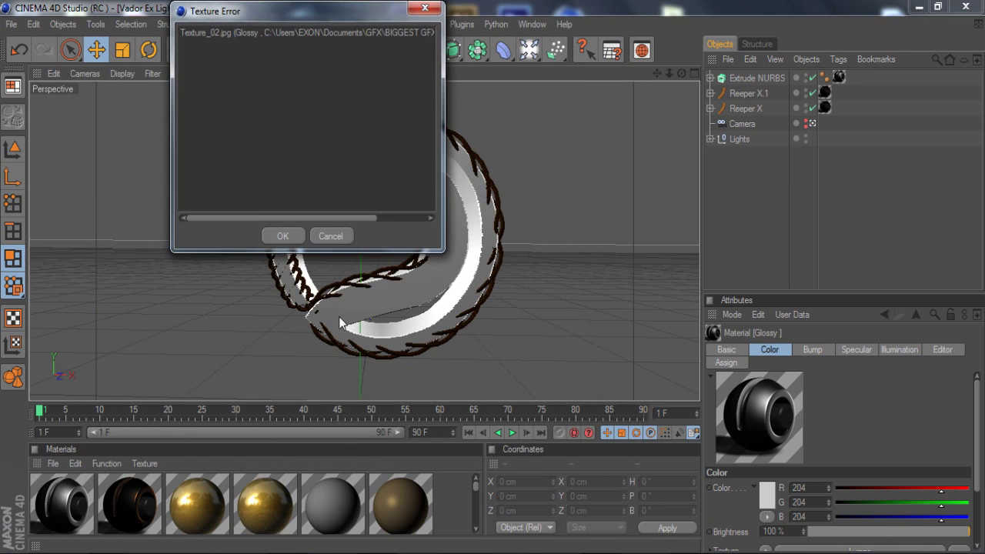
key(Return)
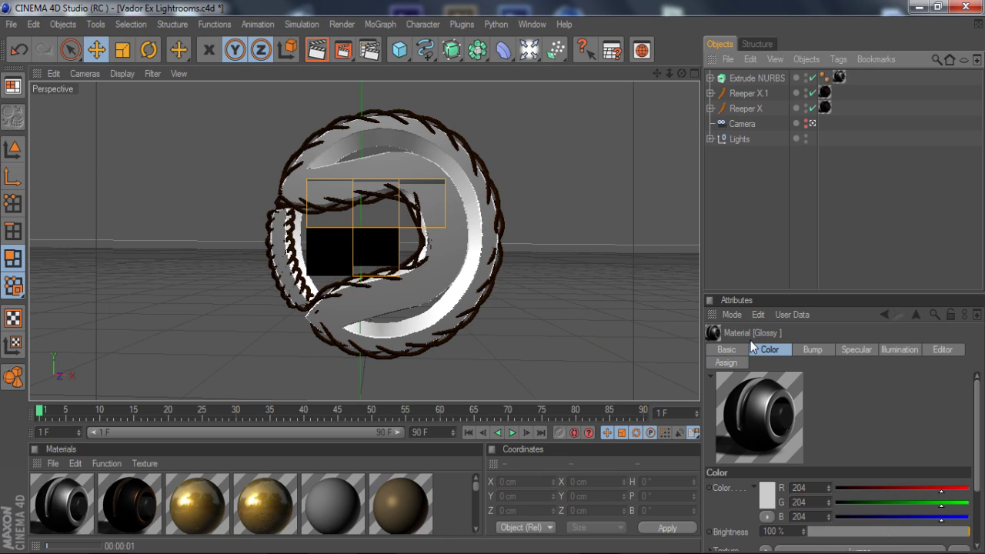